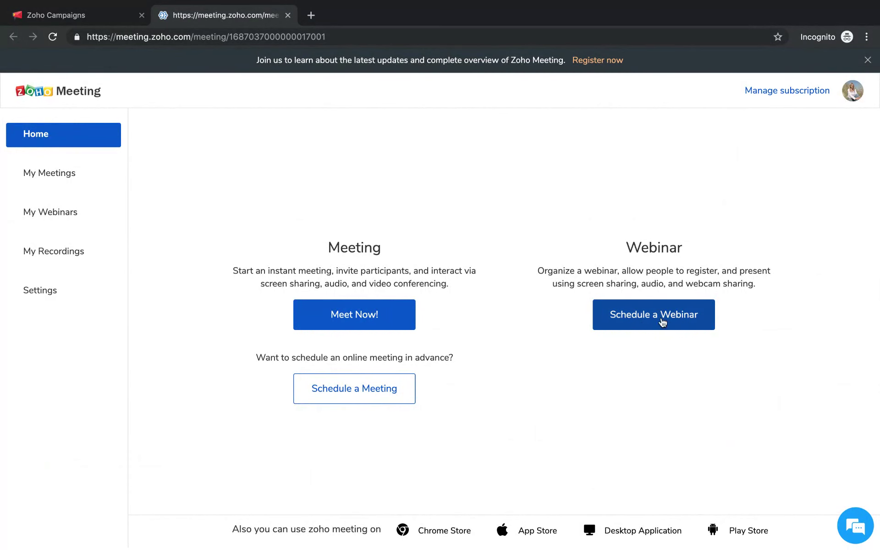
# Review the email reminder options in the meeting and webinar settings, keeping 1 hour before selected
pyautogui.click(659, 324)
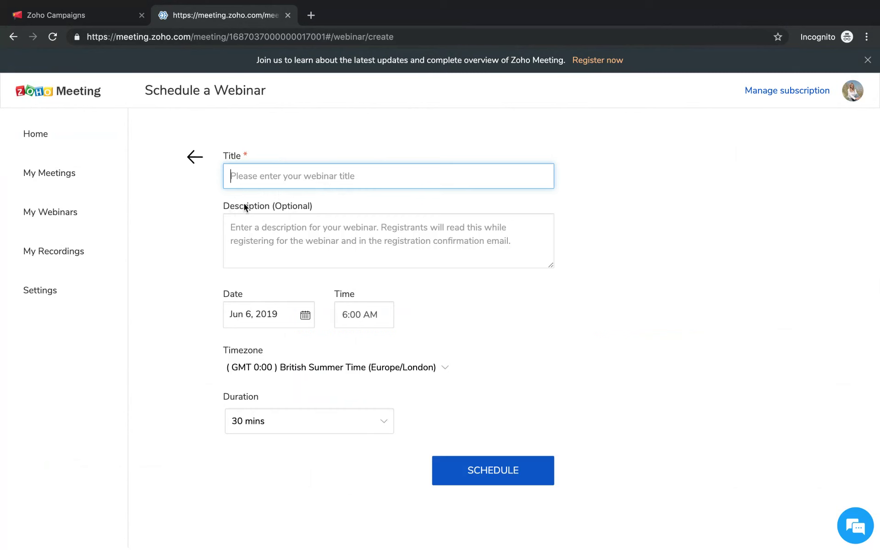
pyautogui.click(41, 295)
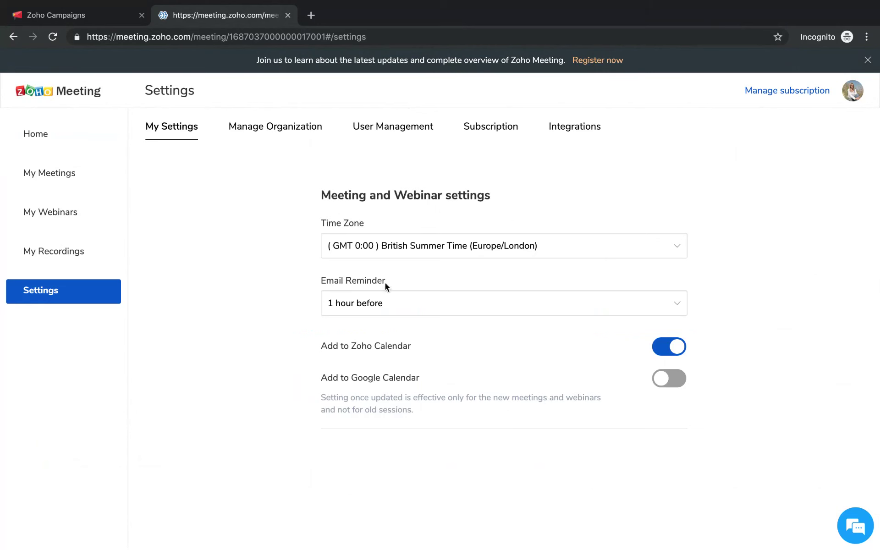
pyautogui.click(440, 307)
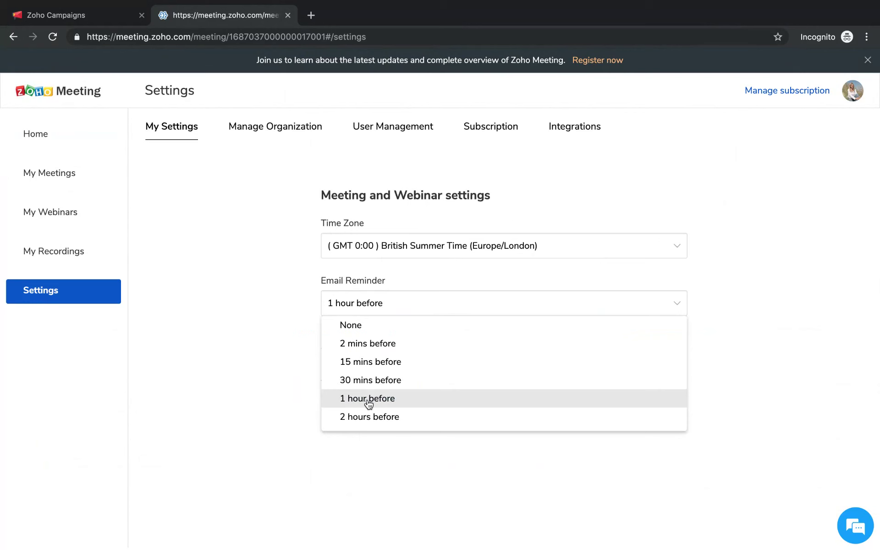
pyautogui.scroll(-2, 369, 403)
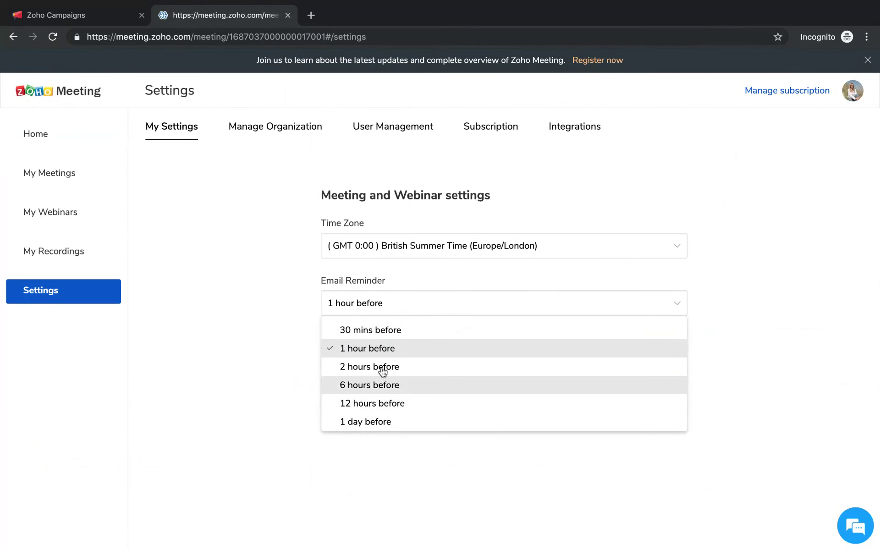
pyautogui.scroll(2, 382, 339)
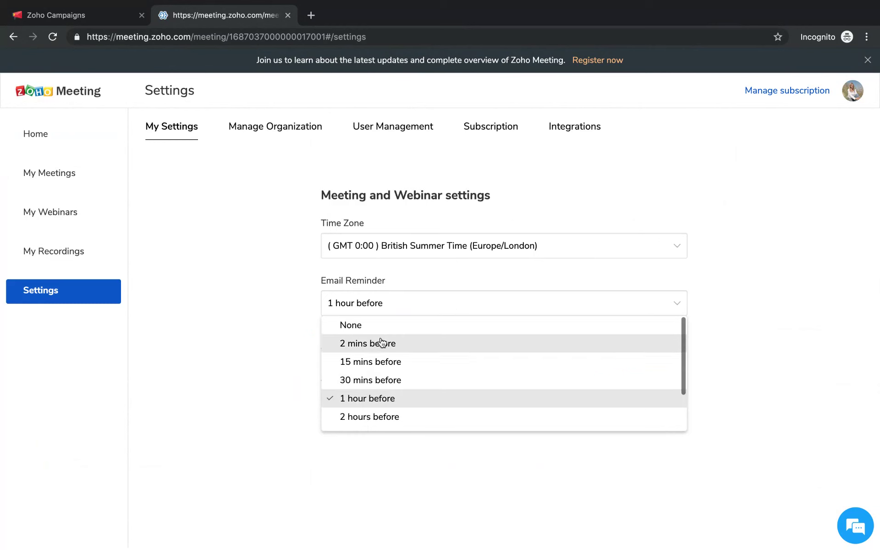
pyautogui.click(355, 401)
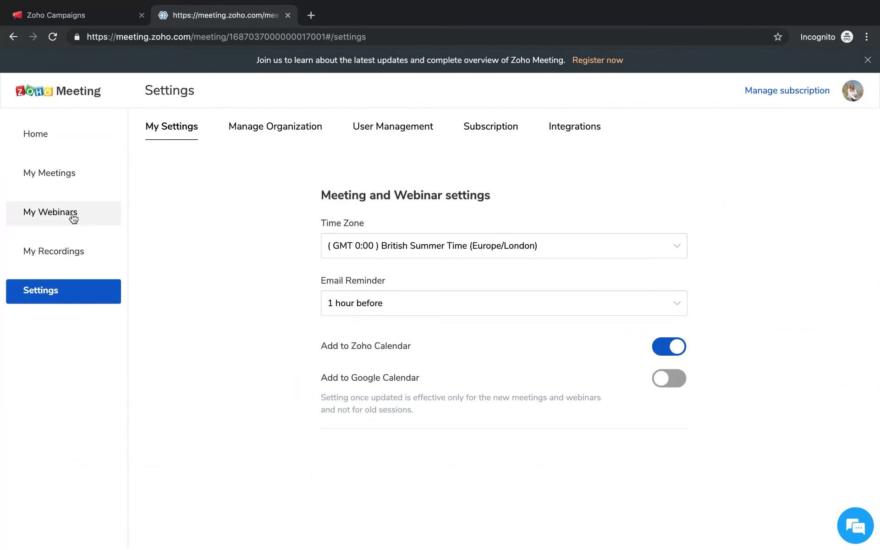
# Start scheduling a webinar from the home page and title it "Introduction to Zylker"
pyautogui.click(57, 133)
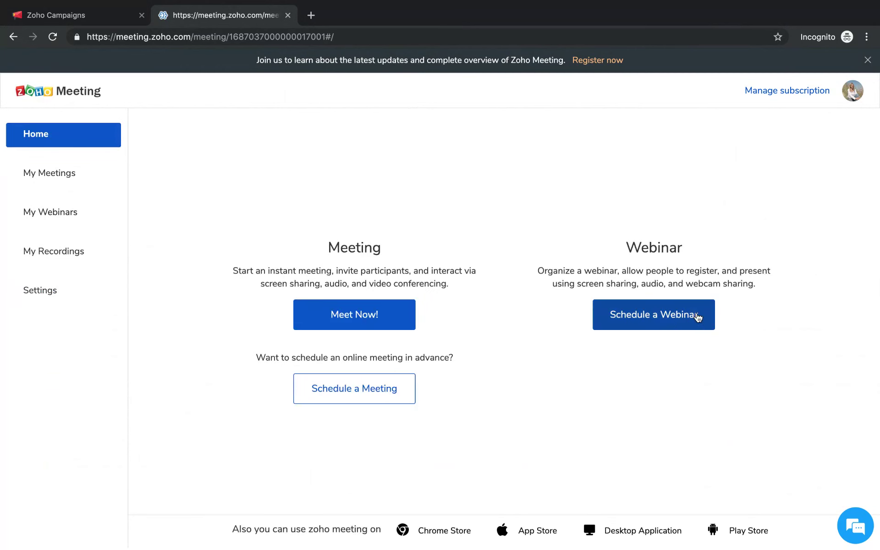
pyautogui.click(678, 322)
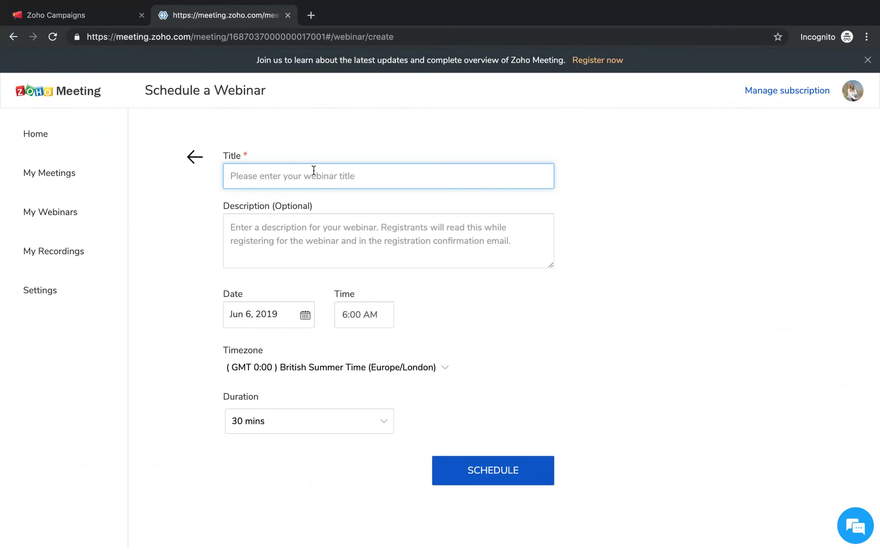
pyautogui.write('IN')
pyautogui.press('BackSpace')
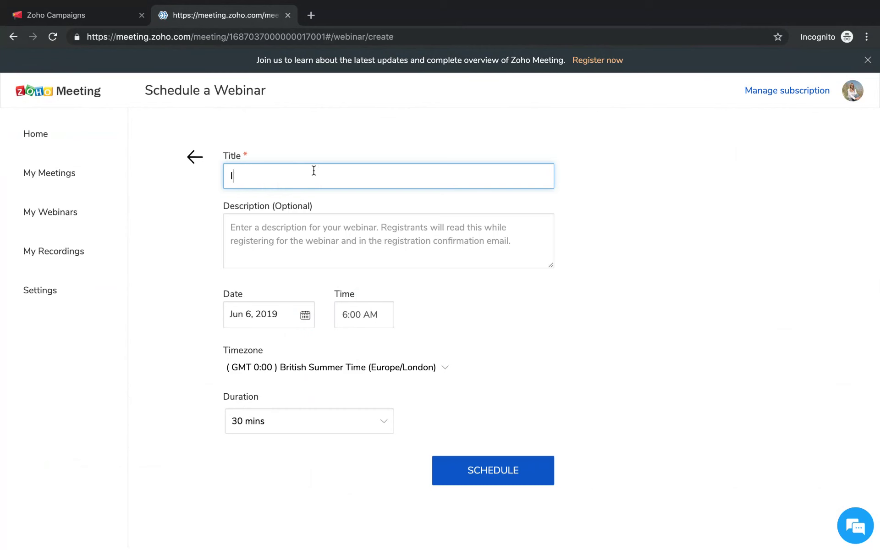
pyautogui.write('ntroduce')
pyautogui.press('BackSpace')
pyautogui.press('BackSpace')
pyautogui.write('ion to')
pyautogui.press('BackSpace')
pyautogui.press('BackSpace')
pyautogui.press('BackSpace')
pyautogui.press('BackSpace')
pyautogui.press('BackSpace')
pyautogui.press('BackSpace')
pyautogui.press('BackSpace')
pyautogui.write('ction to Zylker')
# Begin the webinar description with "Join our free webinar to learn more about Zylker."
pyautogui.click(281, 236)
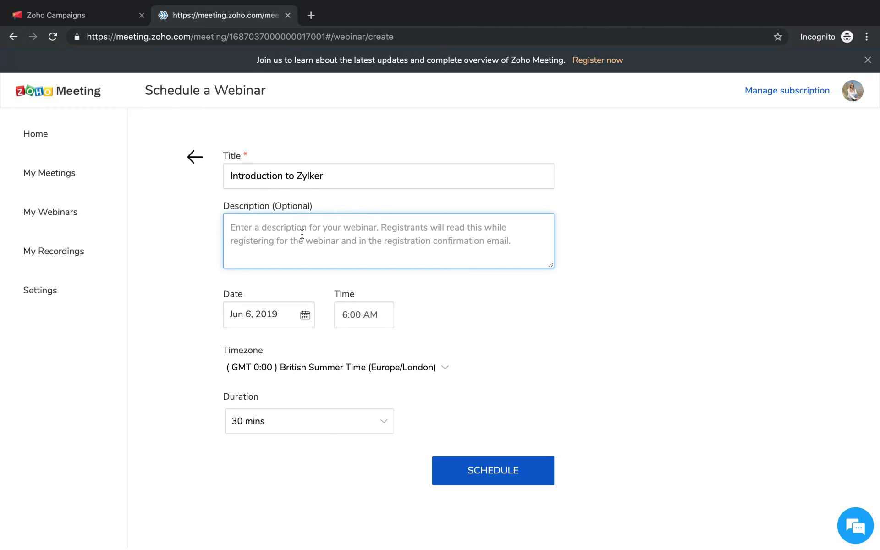
pyautogui.write('Joi')
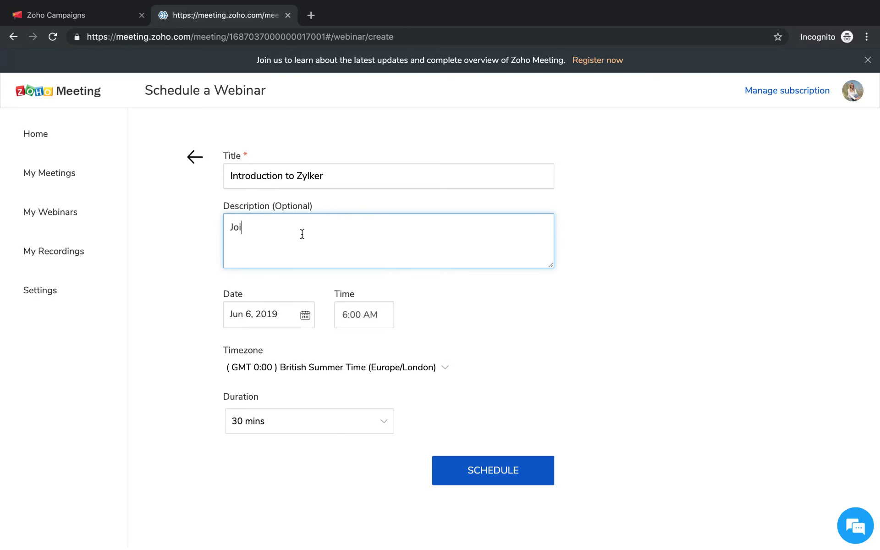
pyautogui.write('n our free webinar to learn ,')
pyautogui.press('BackSpace')
pyautogui.write('more')
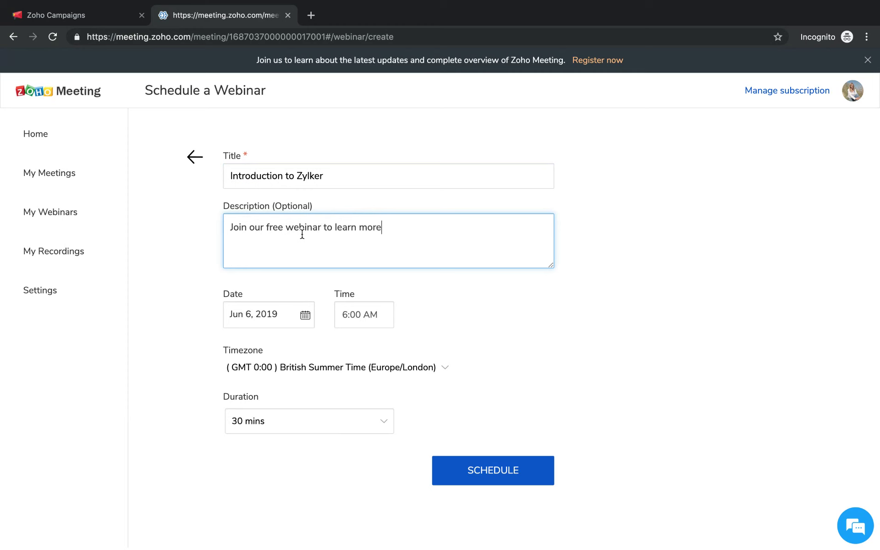
pyautogui.write(' about Zylker.')
# Add "Here's the agenda:" on a new description line, followed by empty agenda items numbered 1. to 4
pyautogui.press('Return')
pyautogui.write("Here's t")
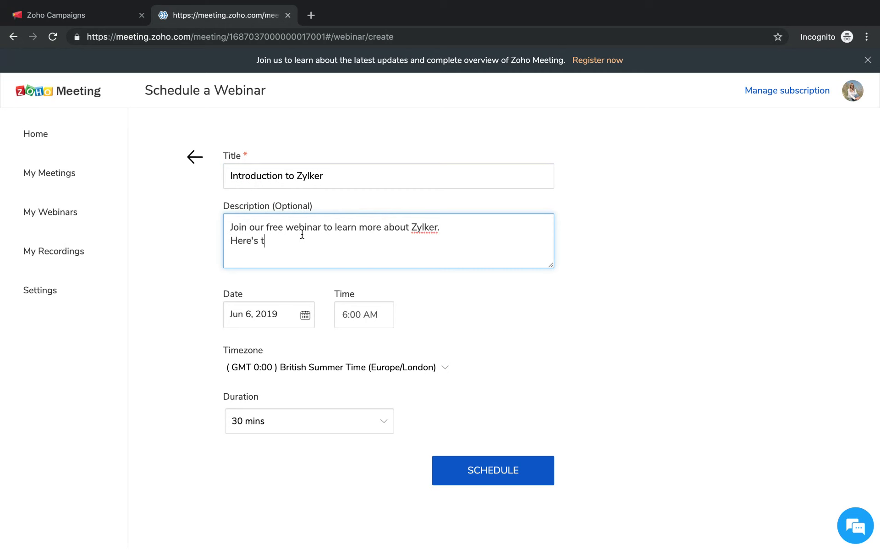
pyautogui.write('he agedna')
pyautogui.press('BackSpace')
pyautogui.press('BackSpace')
pyautogui.press('BackSpace')
pyautogui.write('nda: ')
pyautogui.write('1.')
pyautogui.press('Return')
pyautogui.write('2.')
pyautogui.press('Return')
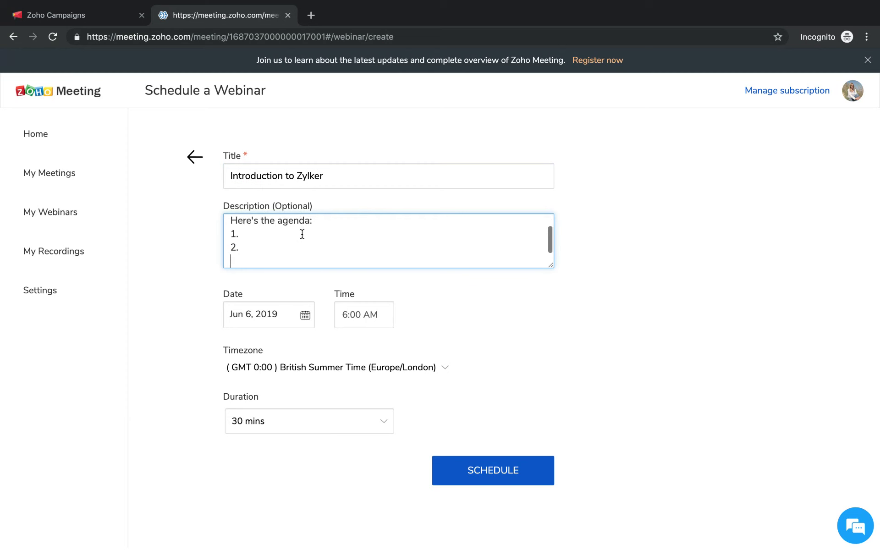
pyautogui.write('3.')
pyautogui.press('Return')
pyautogui.write('4')
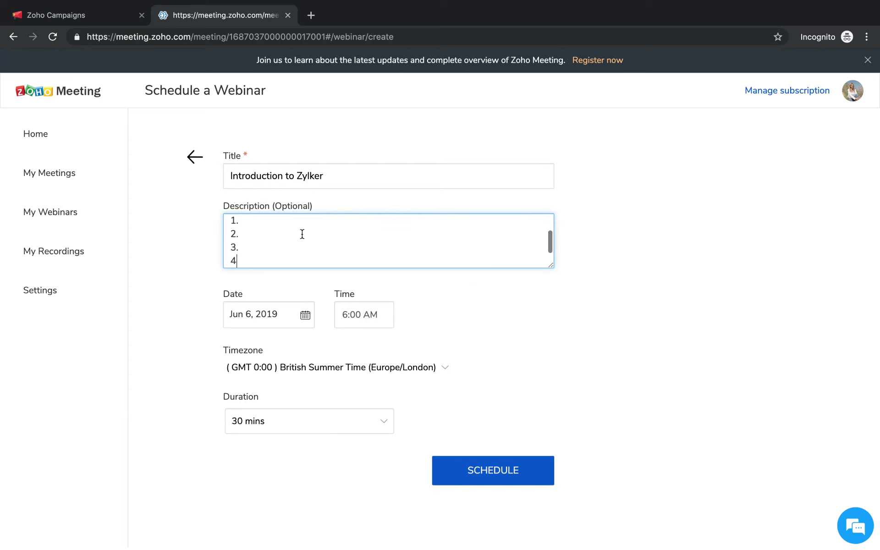
pyautogui.write('.')
pyautogui.scroll(3, 316, 237)
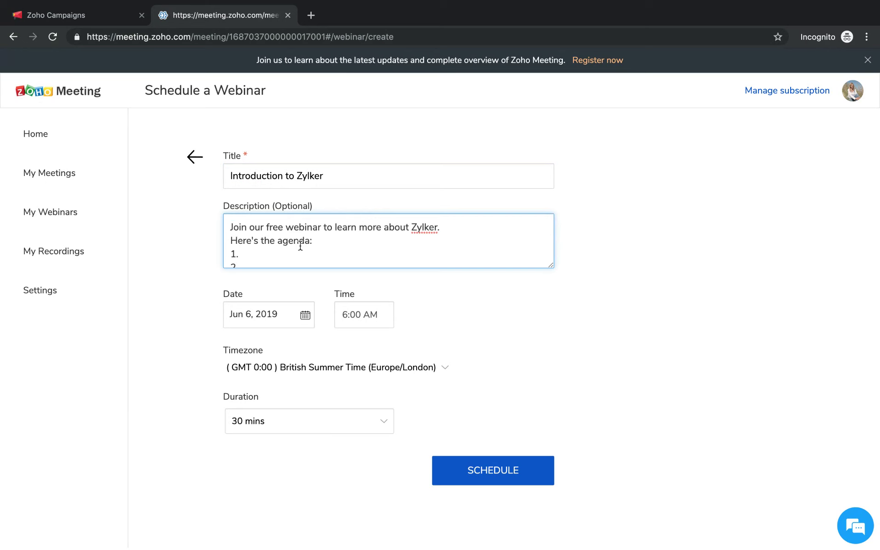
pyautogui.scroll(-3, 300, 246)
# Set the webinar date to Jun 7, 2019, leaving the start time at 6:00 AM
pyautogui.click(273, 312)
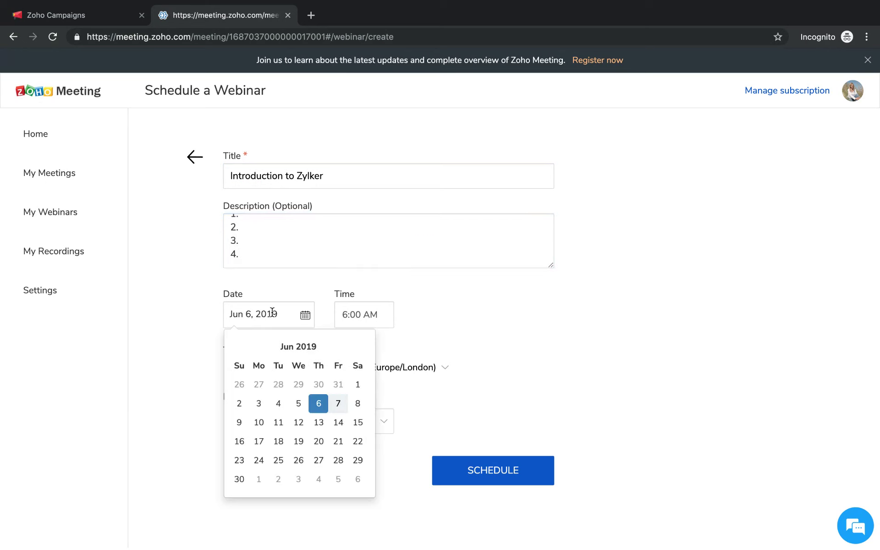
pyautogui.click(337, 401)
pyautogui.click(357, 316)
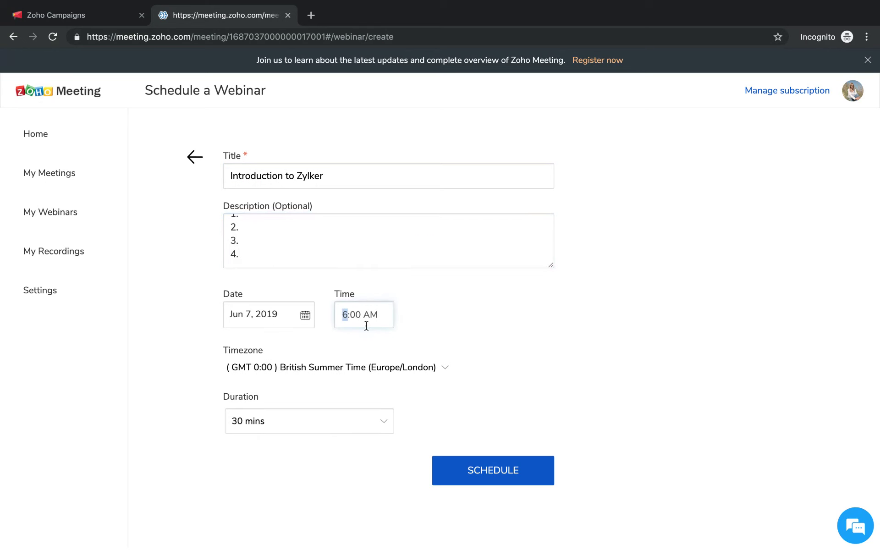
pyautogui.click(391, 320)
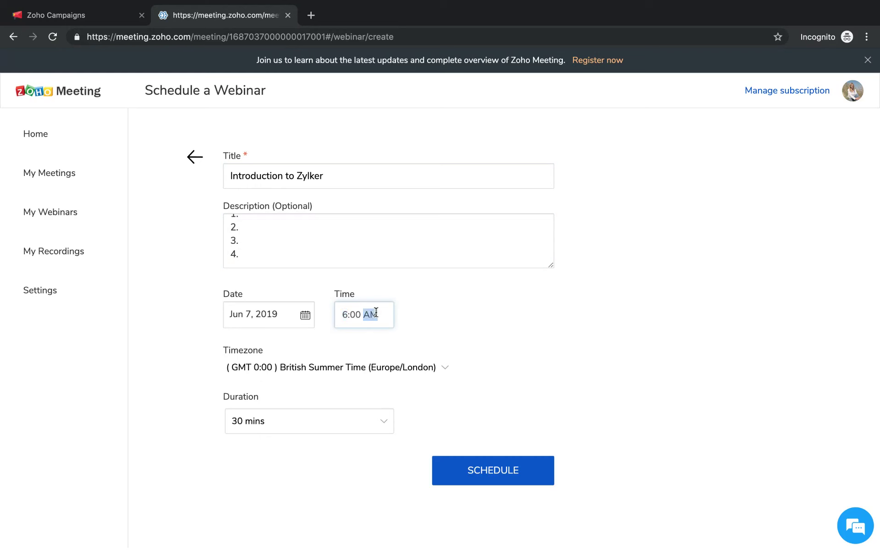
# Find "india s" in the timezone choices and set the webinar to India Standard Time (Asia/Calcutta)
pyautogui.click(371, 369)
pyautogui.write('i')
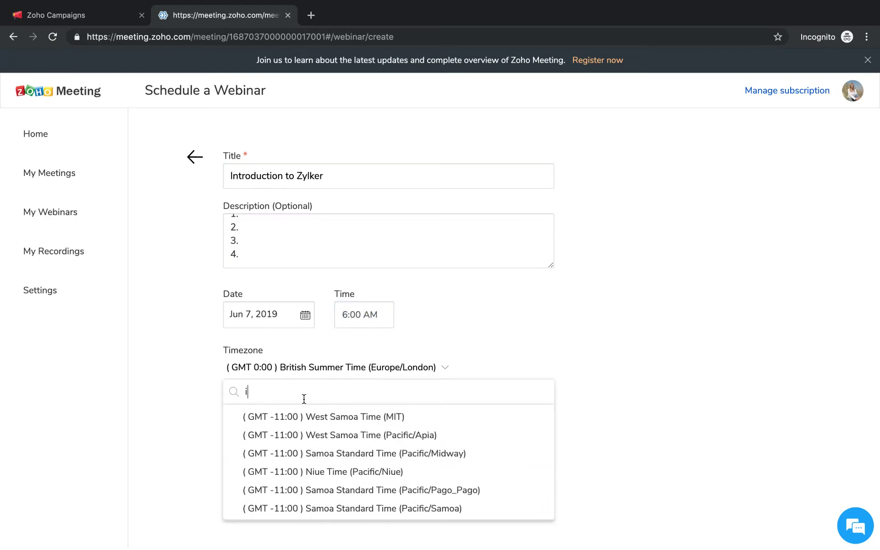
pyautogui.write('ndia s')
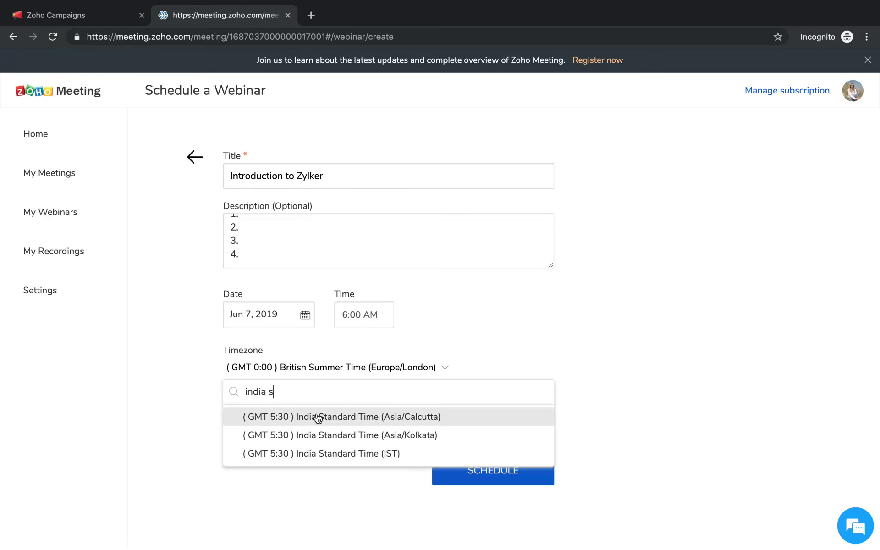
pyautogui.click(318, 417)
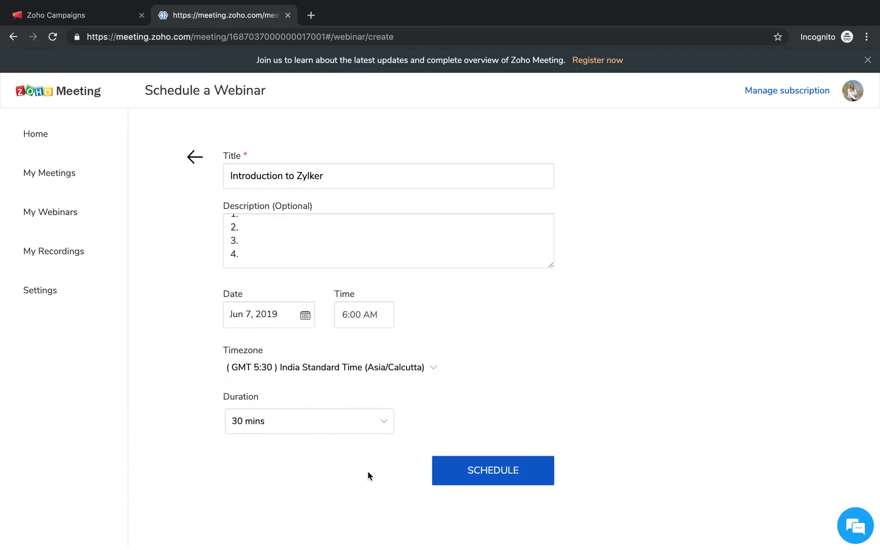
# Set the webinar duration to 30 mins and schedule the webinar
pyautogui.click(266, 420)
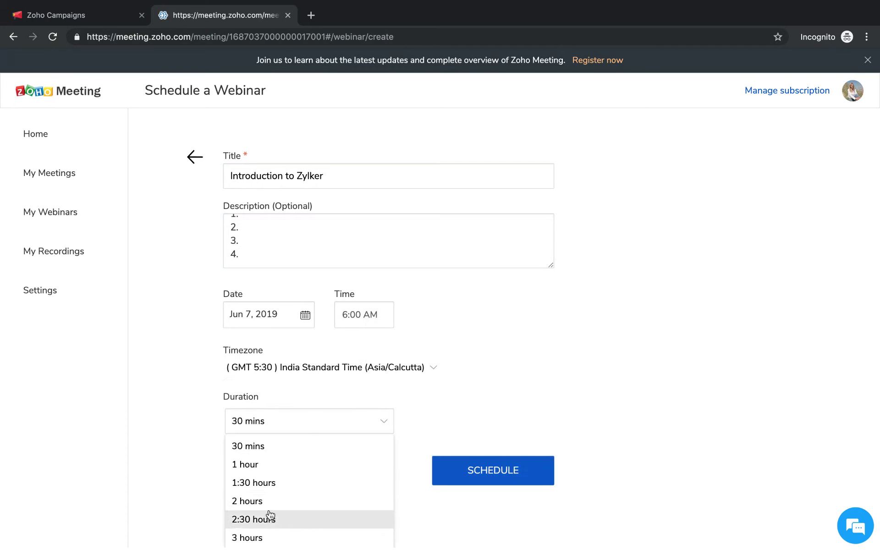
pyautogui.click(260, 444)
pyautogui.click(270, 430)
pyautogui.click(271, 459)
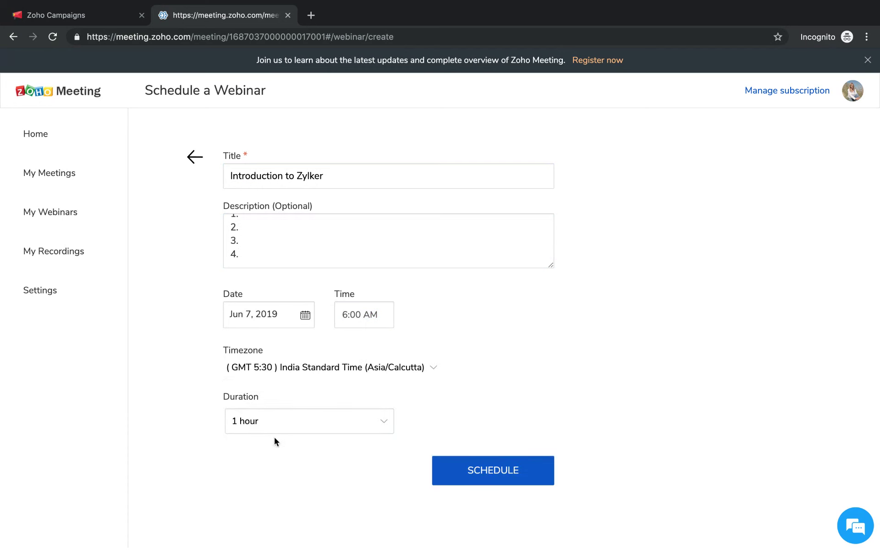
pyautogui.click(275, 429)
pyautogui.click(275, 446)
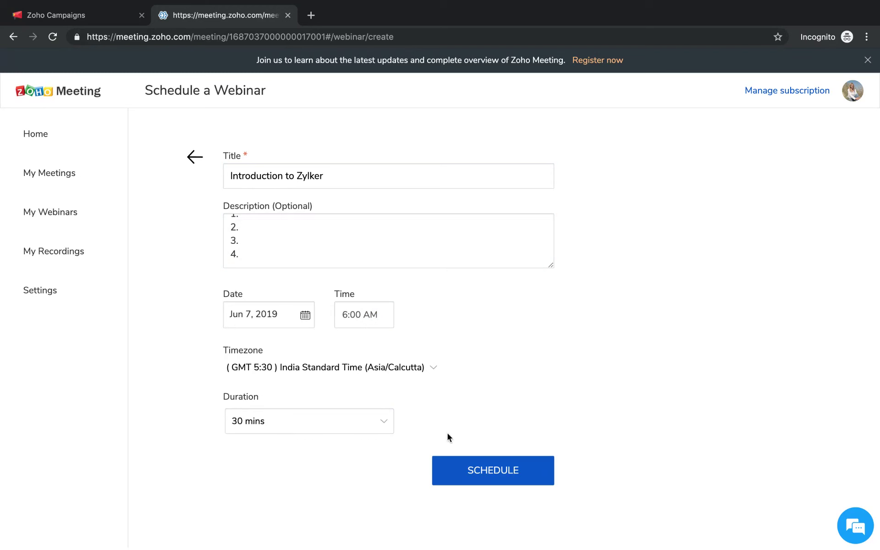
pyautogui.click(476, 475)
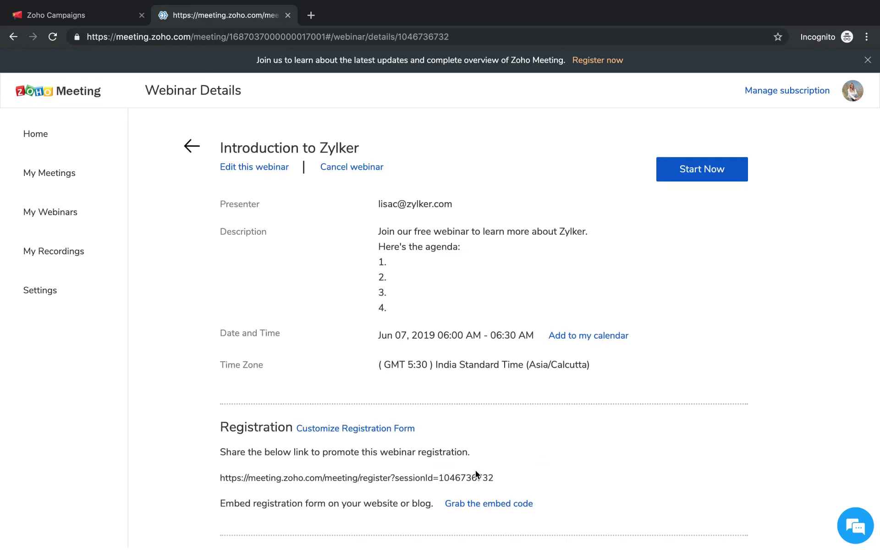
# Locate and highlight the shareable registration link in the webinar details, then clear the selection
pyautogui.scroll(-5, 402, 212)
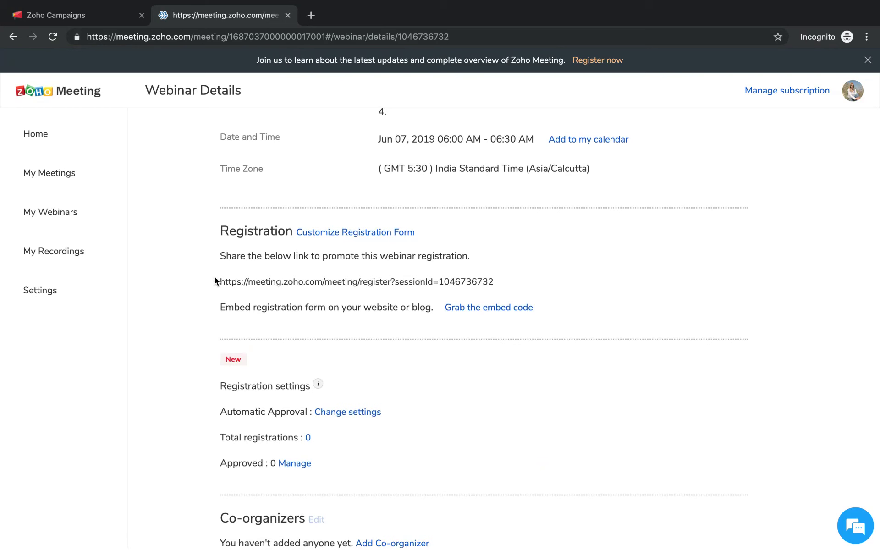
pyautogui.moveTo(221, 282); pyautogui.dragTo(360, 285)
pyautogui.click(528, 277)
pyautogui.moveTo(511, 279); pyautogui.dragTo(231, 280)
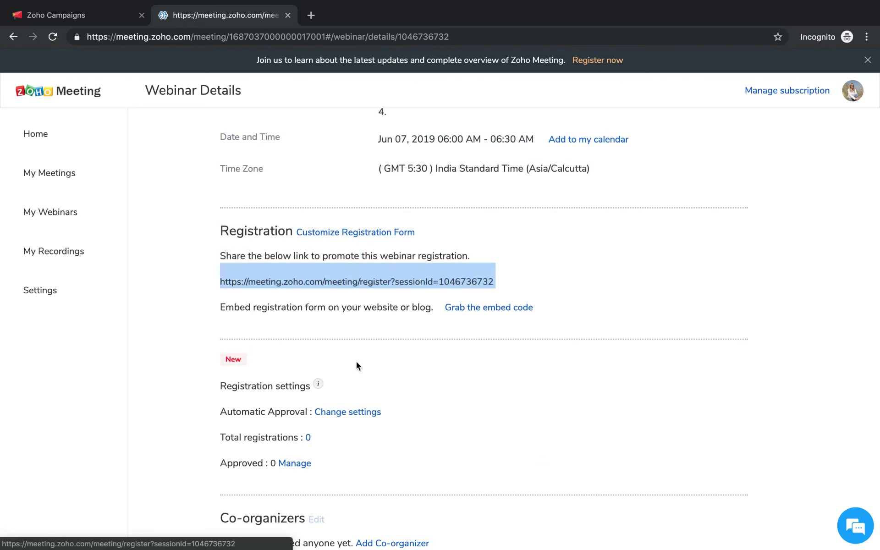
pyautogui.click(608, 302)
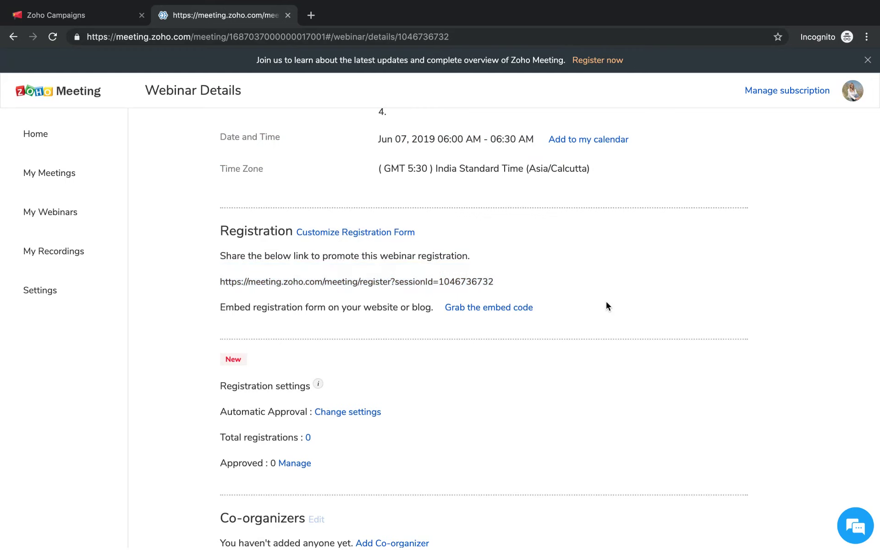
# View the embed code for the webinar's registration form, highlight the whole HTML snippet and close it
pyautogui.scroll(2, 530, 239)
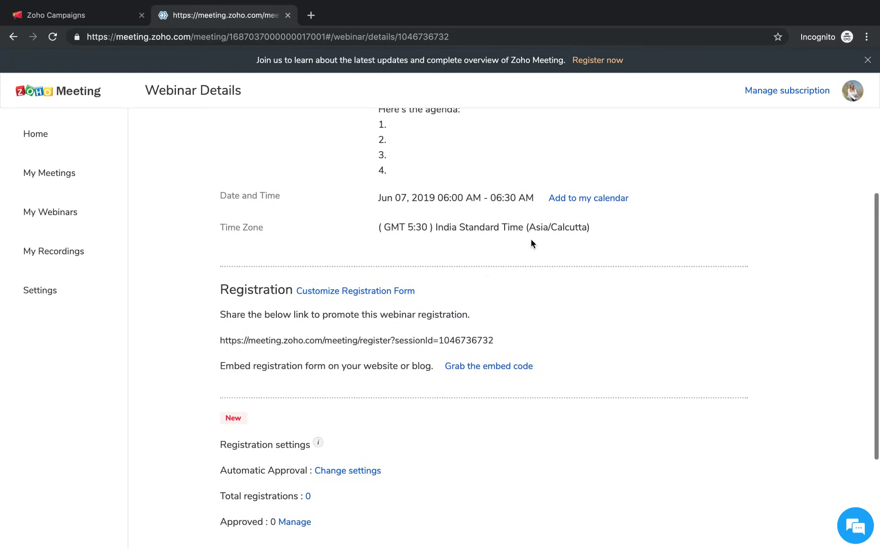
pyautogui.click(498, 367)
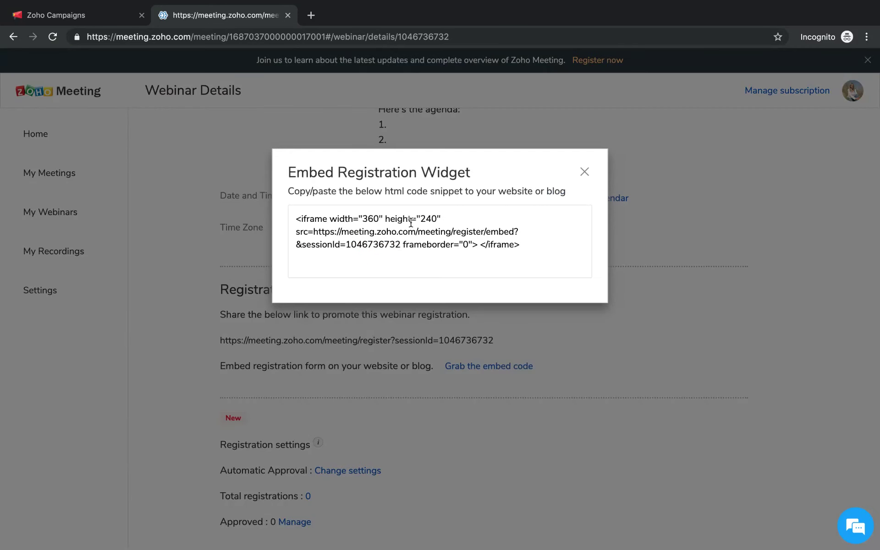
pyautogui.moveTo(559, 239); pyautogui.dragTo(293, 218)
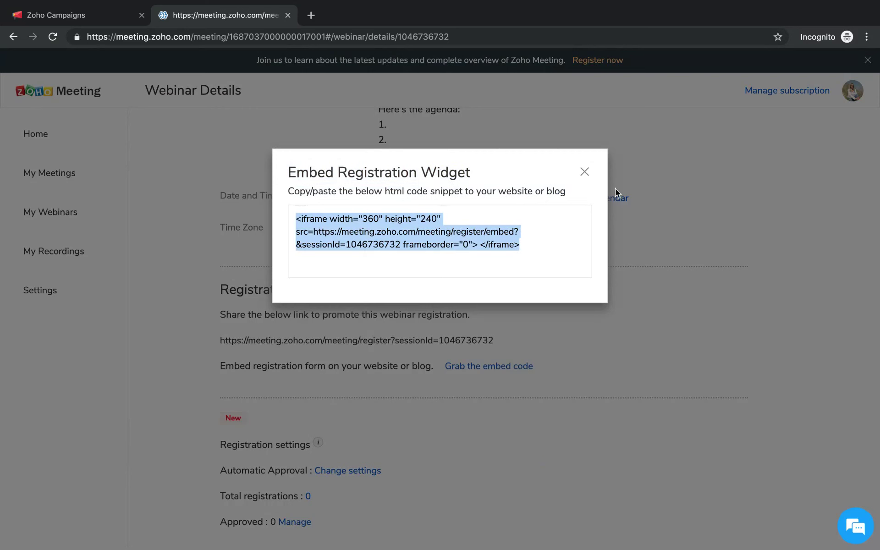
pyautogui.click(585, 173)
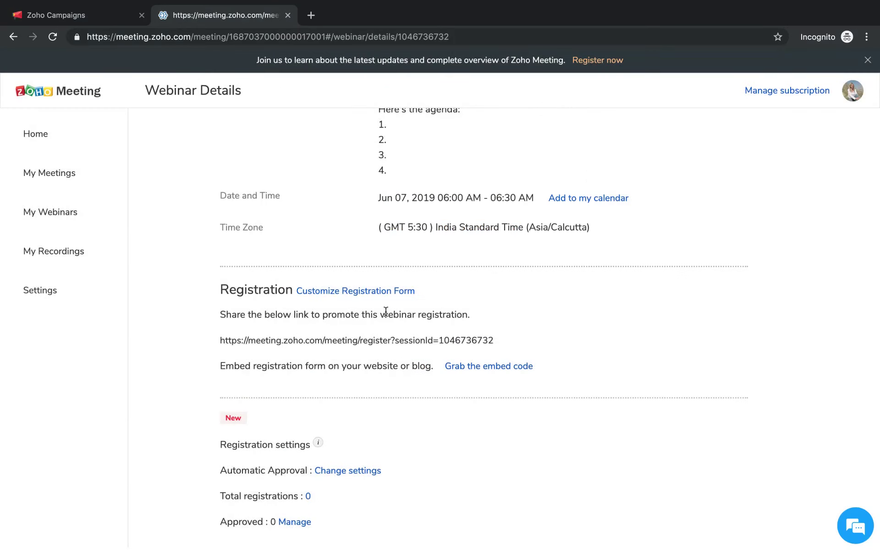
# Customize the webinar's registration form by adding the predefined Country/Region field, marking it as required, and save the form
pyautogui.scroll(2, 385, 311)
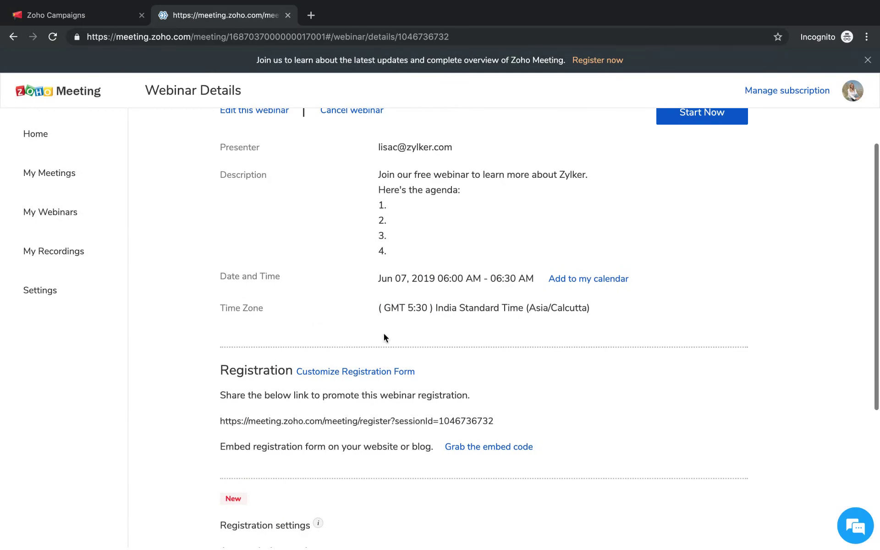
pyautogui.click(347, 374)
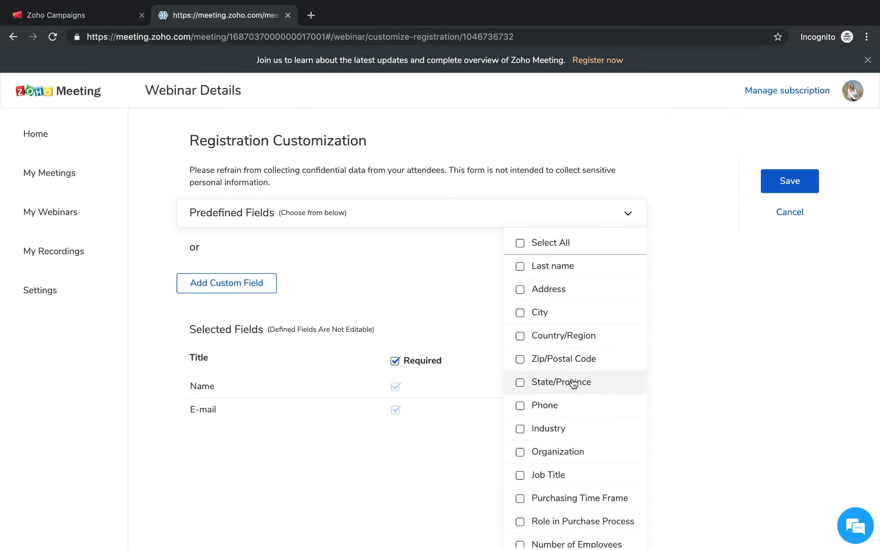
pyautogui.scroll(-1, 570, 382)
pyautogui.click(539, 320)
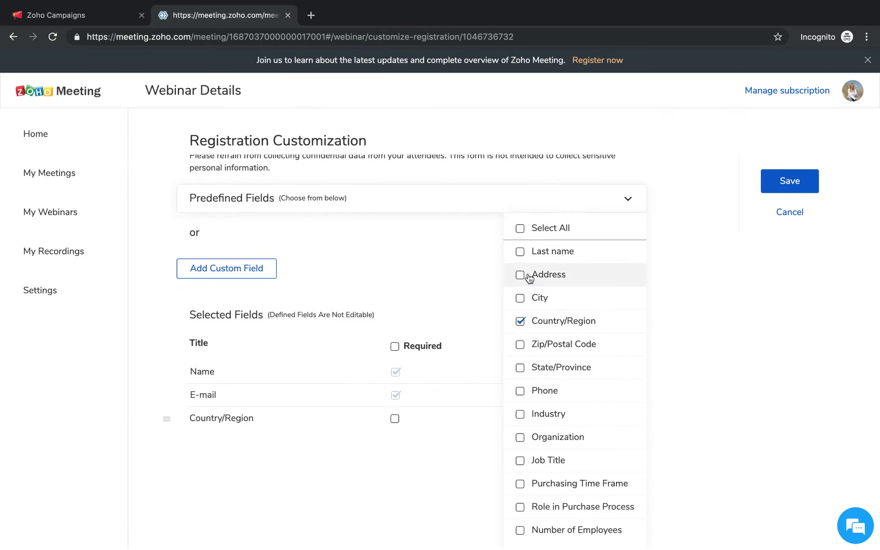
pyautogui.click(657, 236)
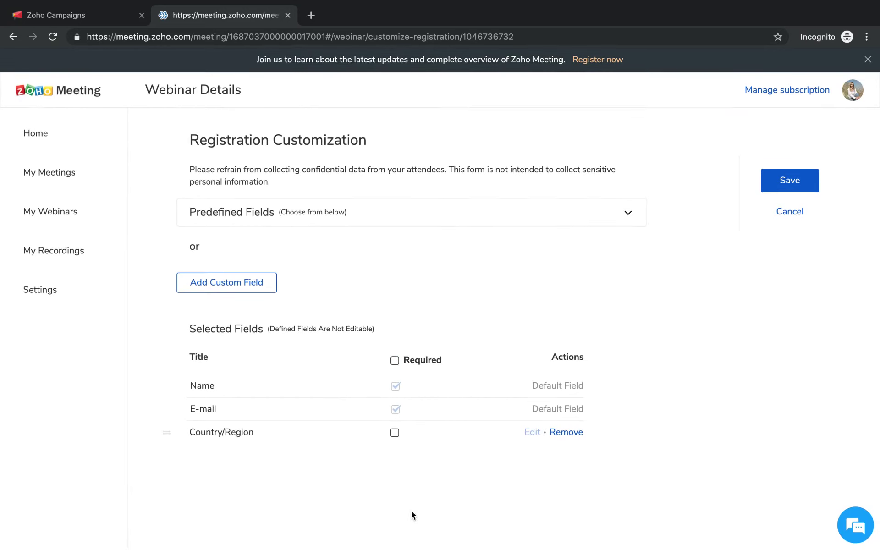
pyautogui.click(394, 433)
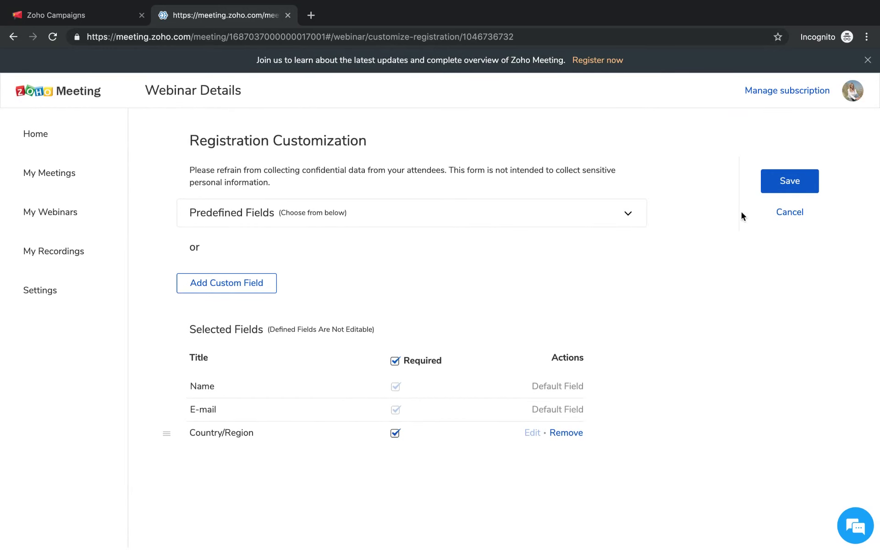
pyautogui.click(768, 191)
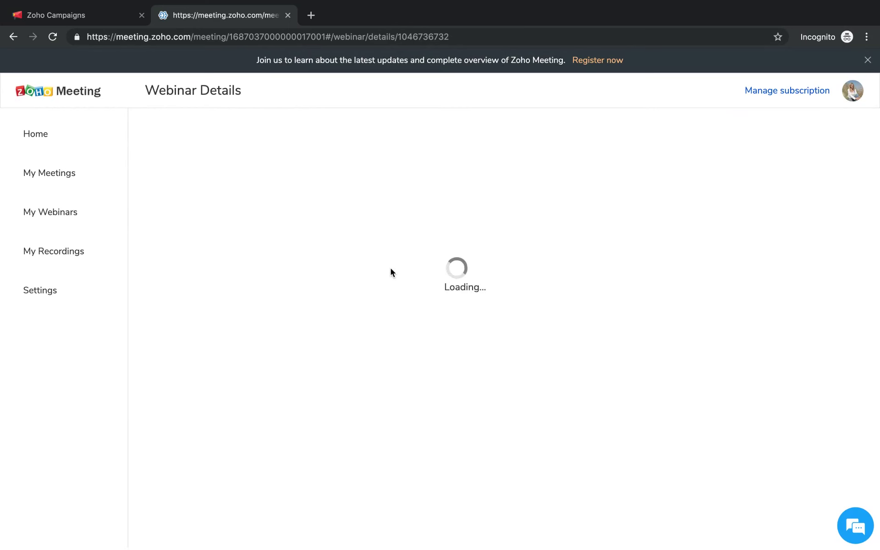
# In the webinar's registration settings, try the manual approval option, set approval back to automatic and save
pyautogui.scroll(-5, 390, 268)
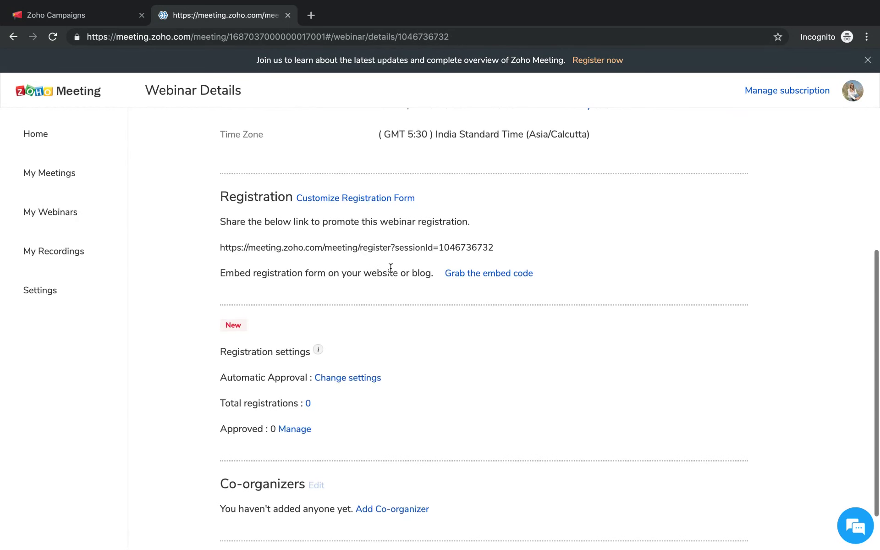
pyautogui.scroll(-1, 390, 268)
pyautogui.scroll(1, 339, 306)
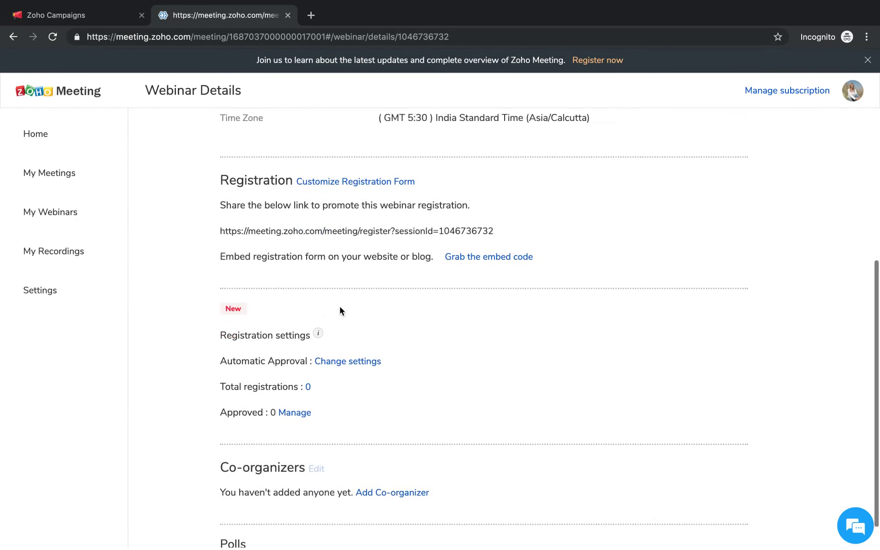
pyautogui.scroll(-1, 340, 310)
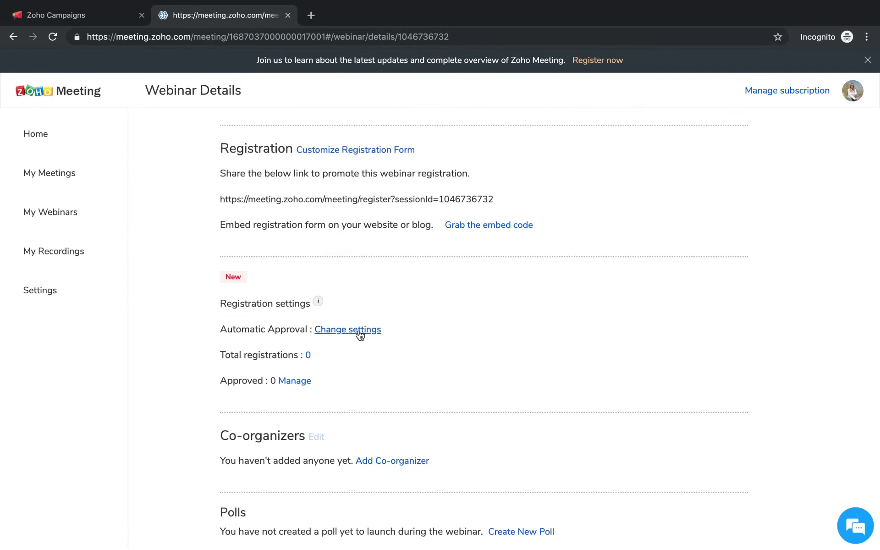
pyautogui.click(358, 334)
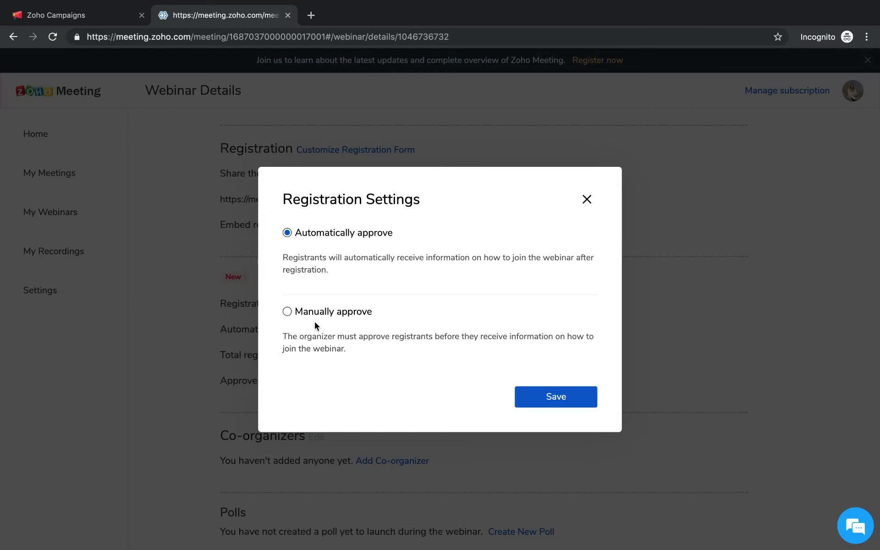
pyautogui.click(287, 316)
pyautogui.click(287, 233)
pyautogui.click(553, 399)
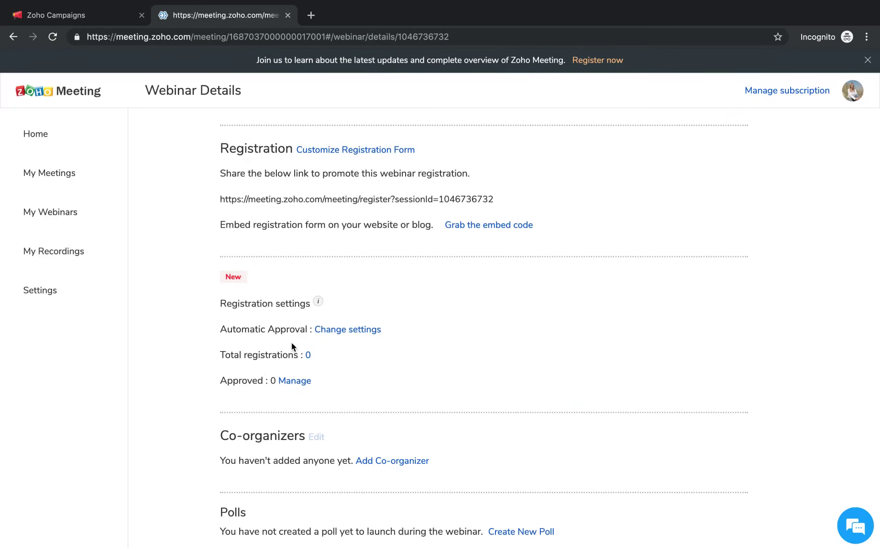
# View the form for adding a co-organizer to the webinar and return to the webinar details
pyautogui.doubleClick(308, 356)
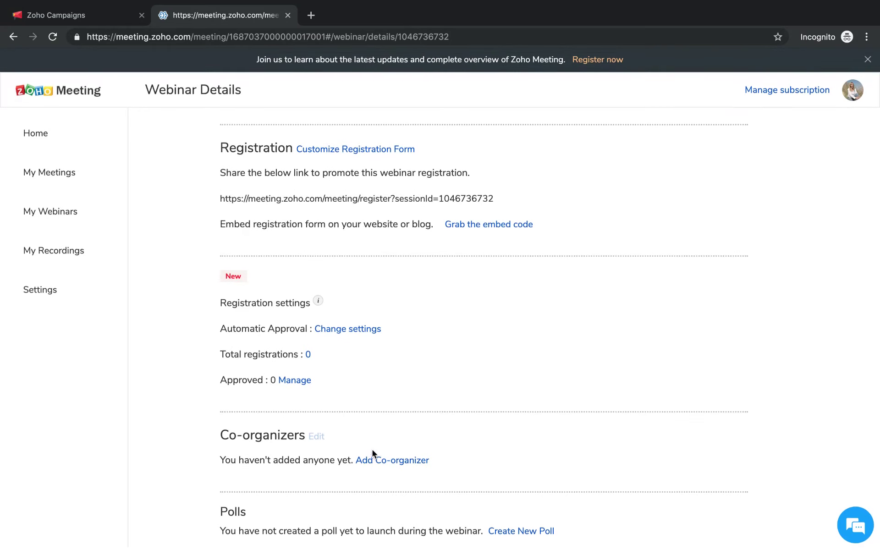
pyautogui.click(400, 461)
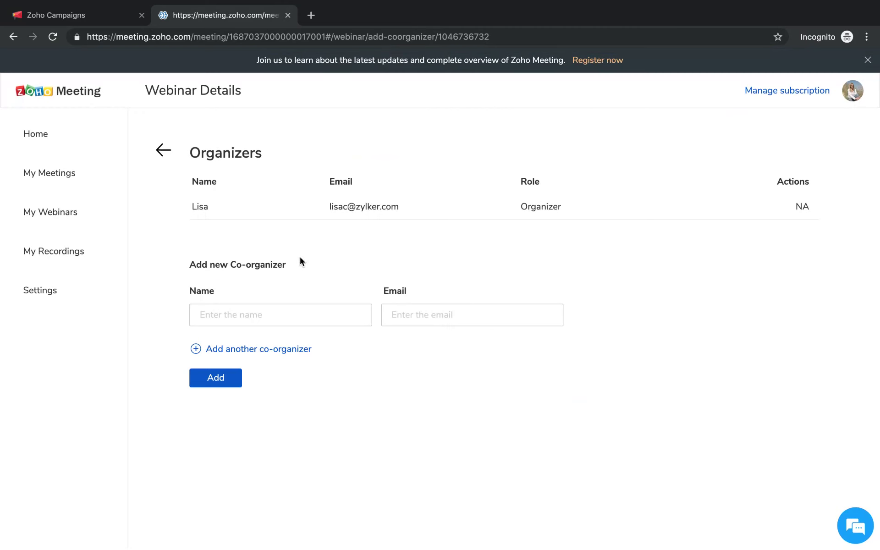
pyautogui.click(169, 154)
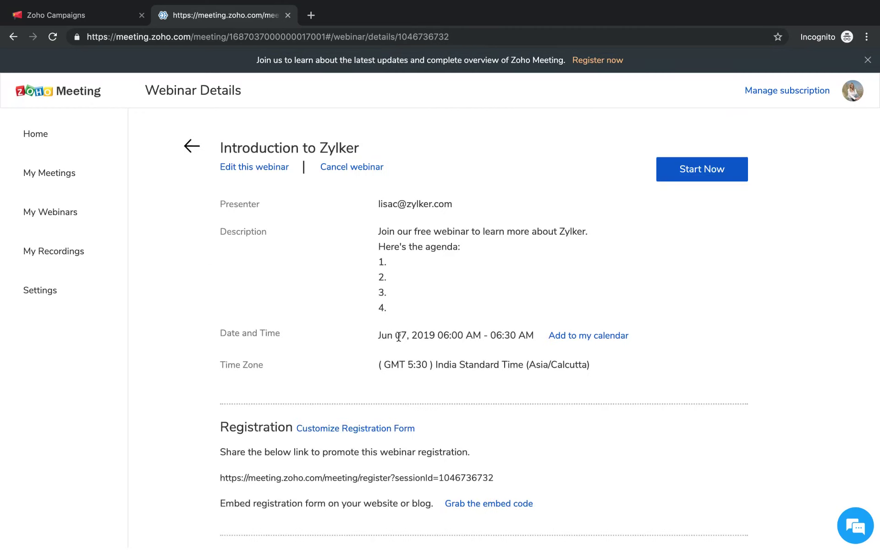
# Start a new poll for the webinar with the question "Did you get a clear understanding about Zylker?"
pyautogui.scroll(-6, 398, 337)
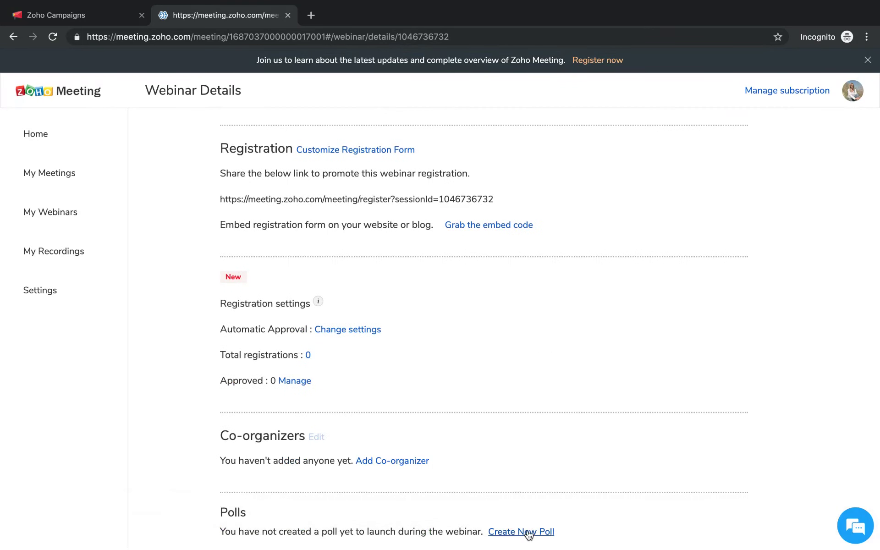
pyautogui.click(530, 534)
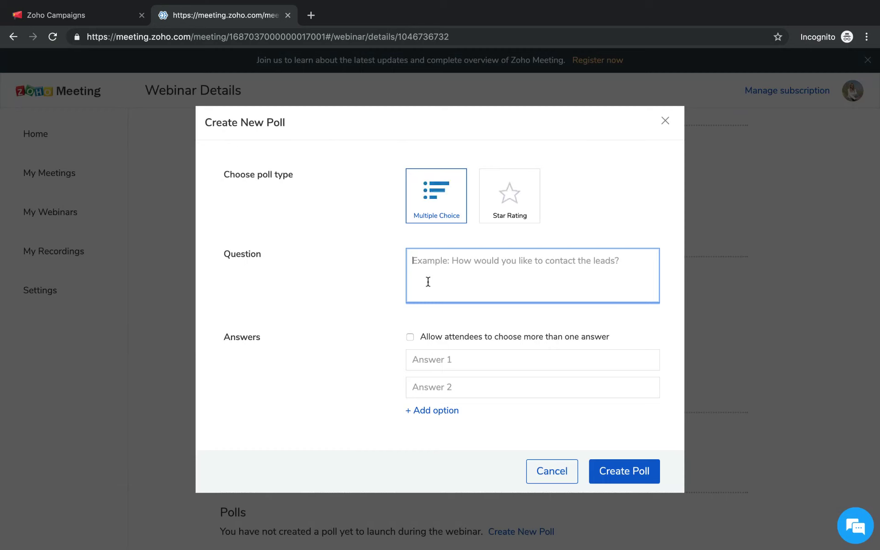
pyautogui.write('d')
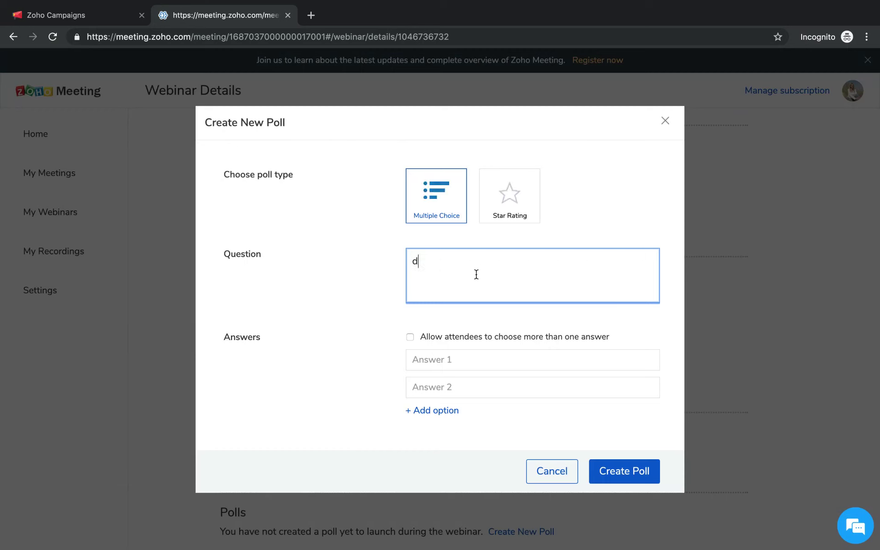
pyautogui.press('BackSpace')
pyautogui.write('Did you ')
pyautogui.write('mo')
pyautogui.press('BackSpace')
pyautogui.press('BackSpace')
pyautogui.write('get a clear understandin')
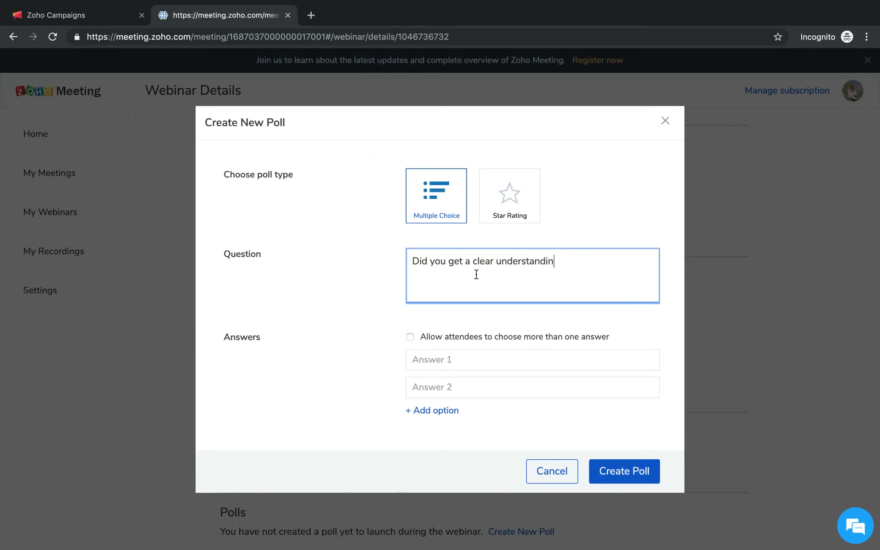
pyautogui.write('g about Zylker?')
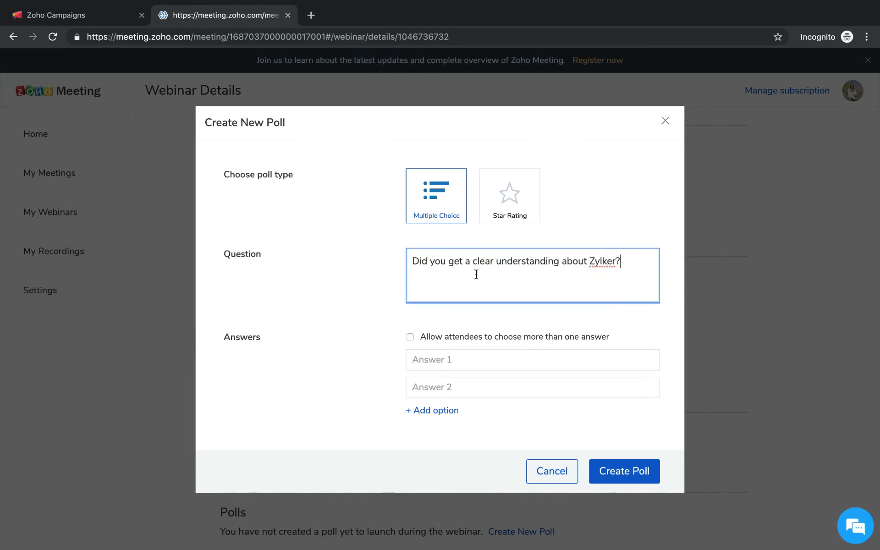
# Make the poll a Star Rating type with a maximum of 5 Stars
pyautogui.click(440, 361)
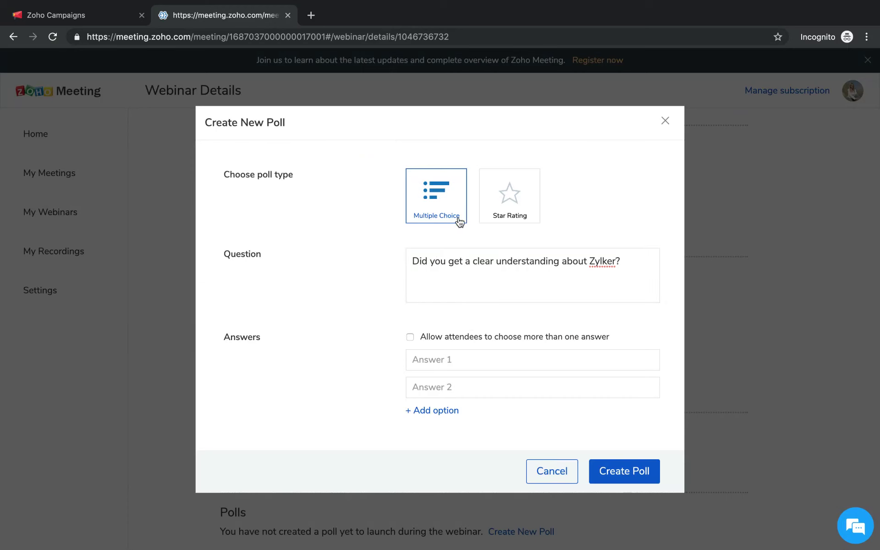
pyautogui.click(510, 219)
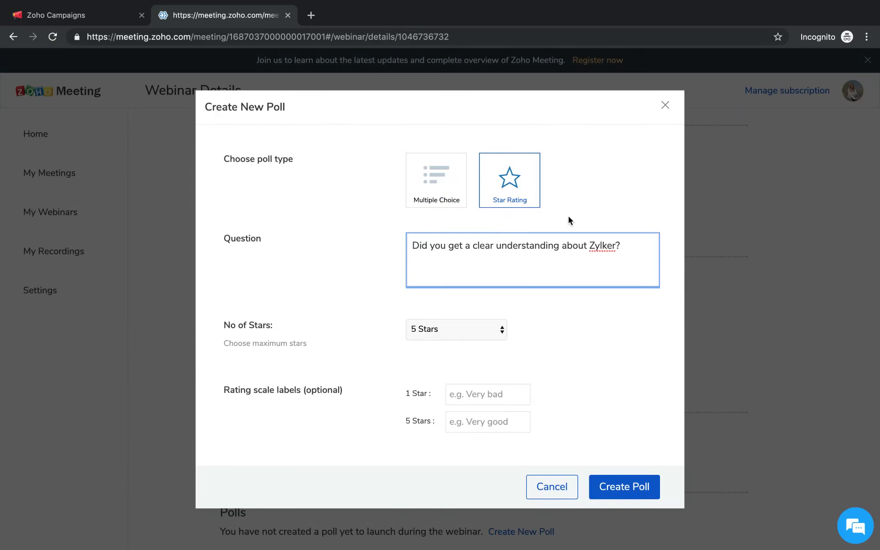
pyautogui.click(436, 334)
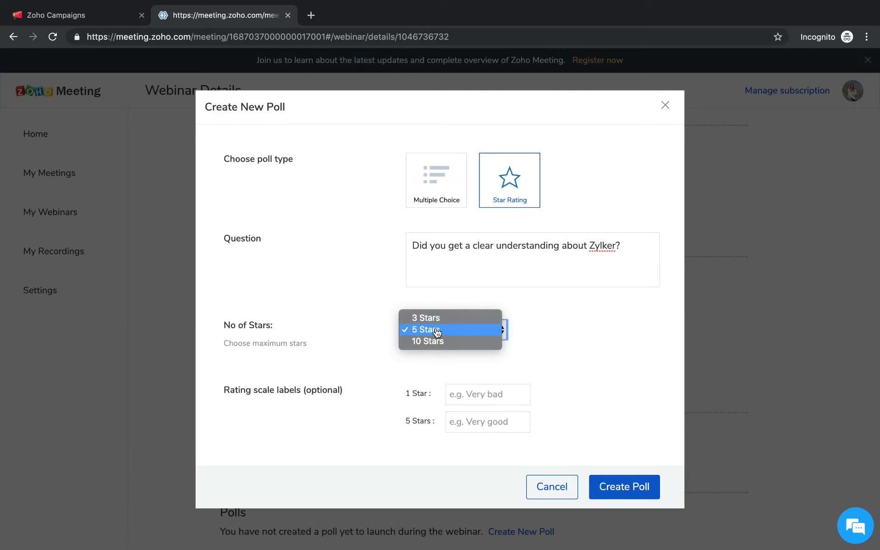
pyautogui.click(437, 330)
# Label the 1-star rating "Very pathetic" and the 5-star rating "Very good", and create the poll
pyautogui.click(468, 402)
pyautogui.write('V')
pyautogui.press('BackSpace')
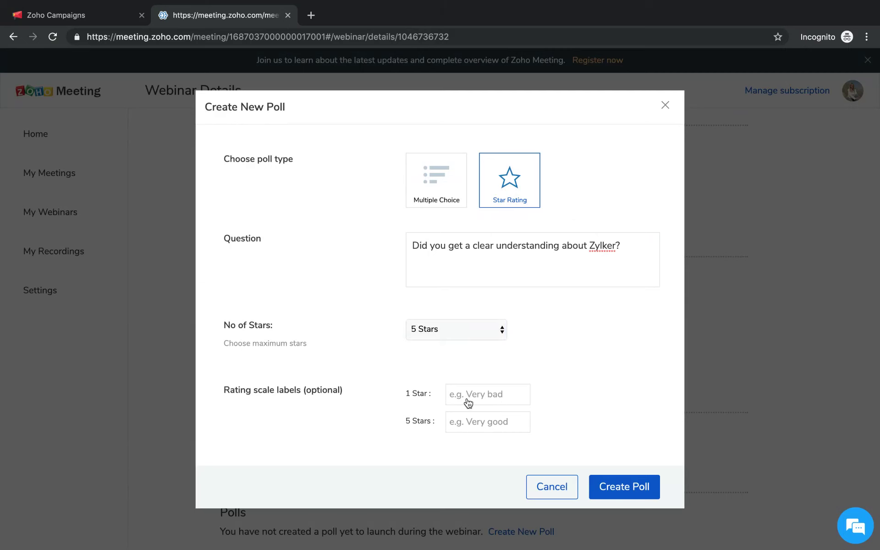
pyautogui.write('Very pathetic')
pyautogui.click(482, 425)
pyautogui.write('Very good')
pyautogui.click(604, 484)
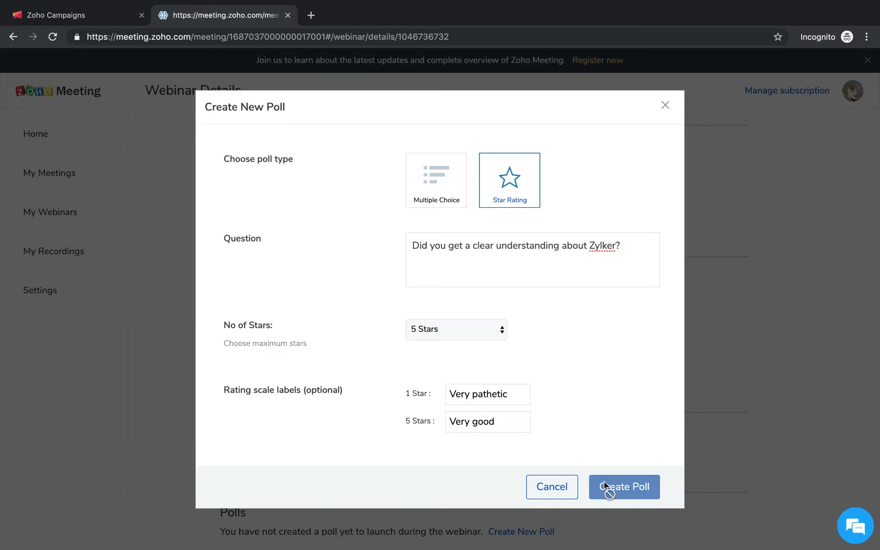
pyautogui.scroll(-1, 442, 452)
pyautogui.moveTo(312, 520)
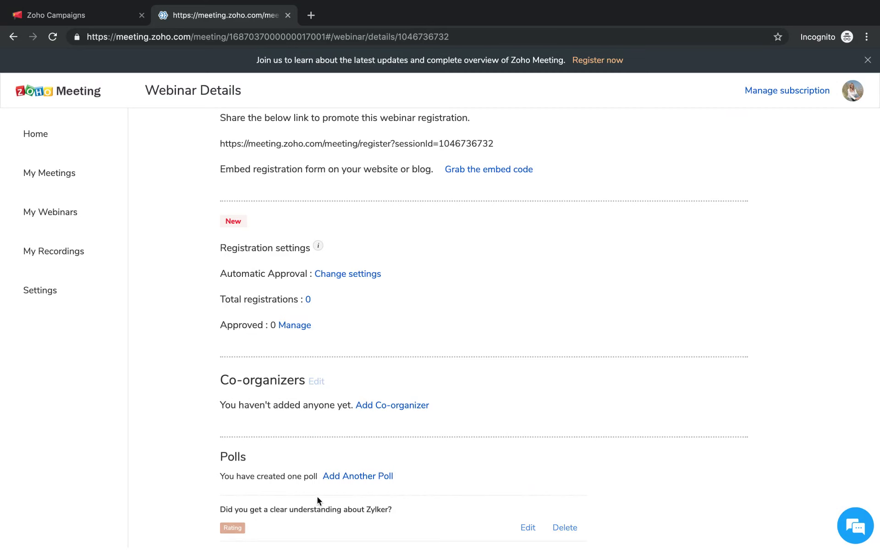
pyautogui.scroll(6, 317, 496)
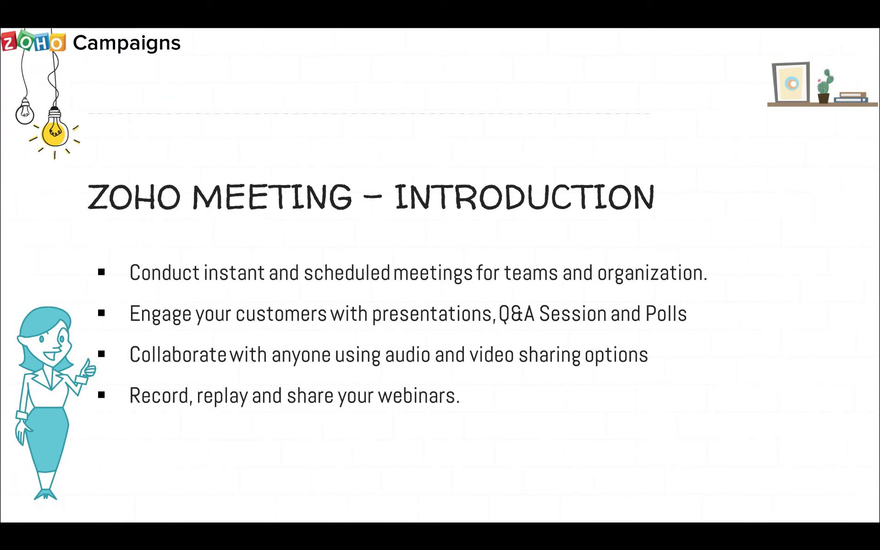
pyautogui.click(747, 424)
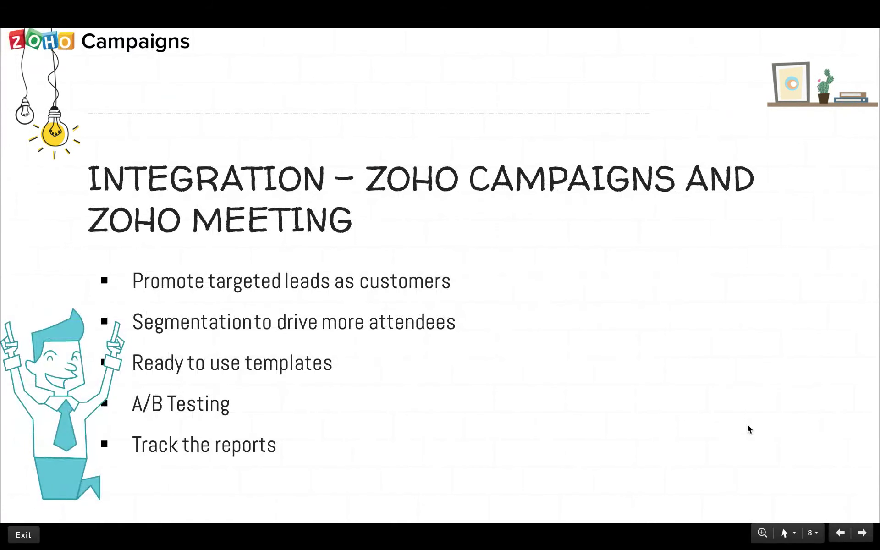
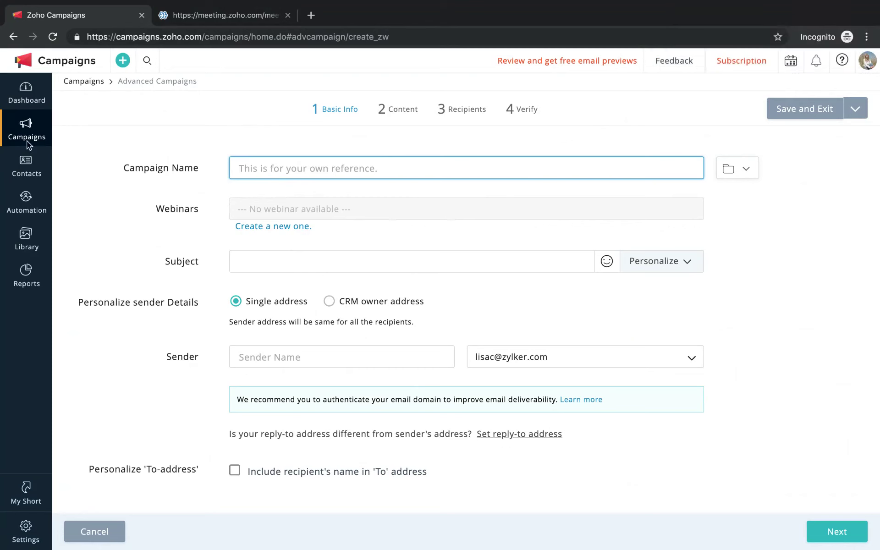
# Switch to Zoho Campaigns and find the Zoho Meeting connection among the app integrations in the settings
pyautogui.click(46, 132)
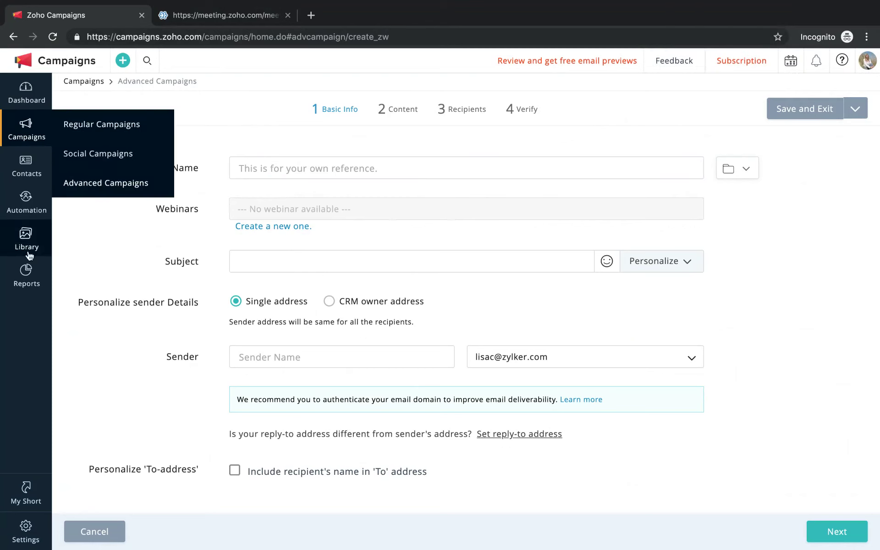
pyautogui.click(18, 539)
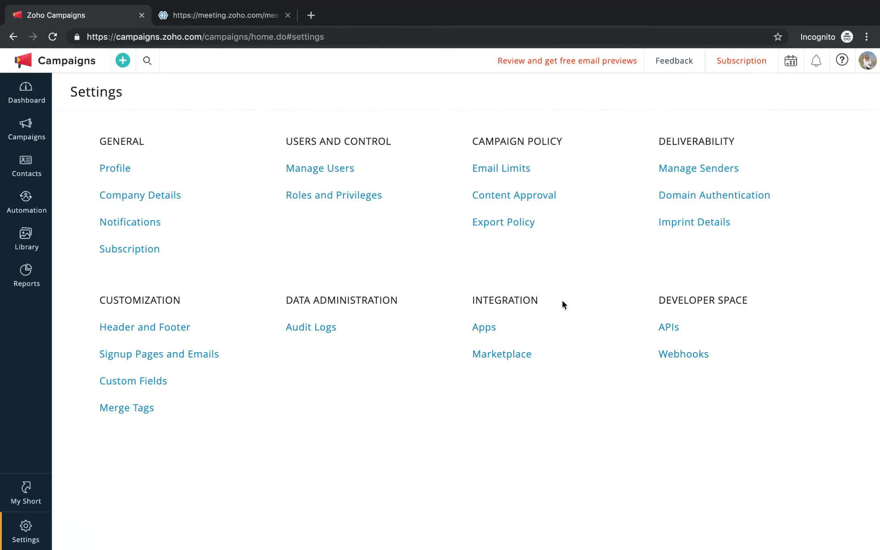
pyautogui.click(488, 333)
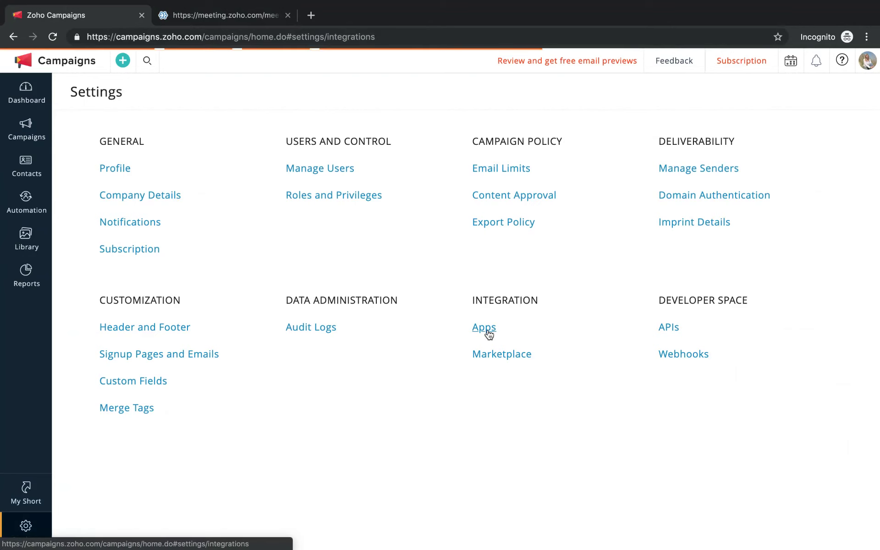
pyautogui.moveTo(319, 327)
pyautogui.scroll(-3, 319, 327)
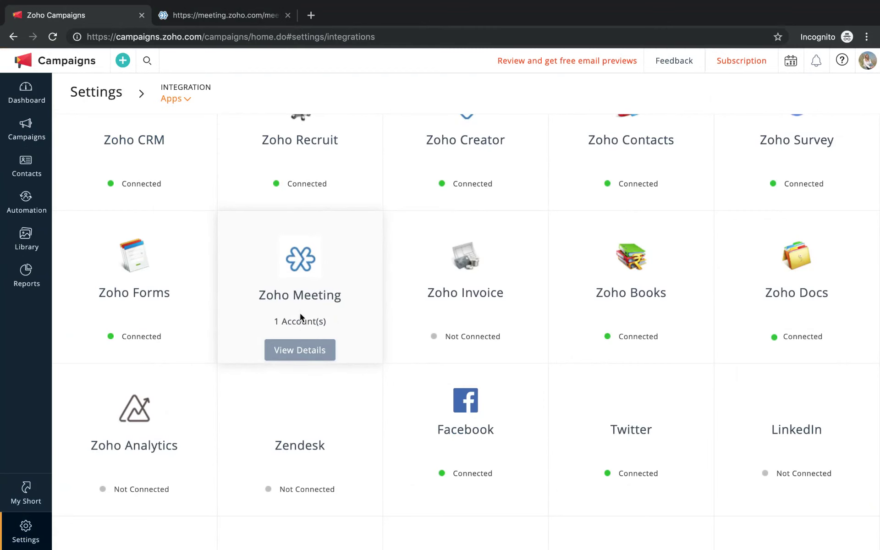
pyautogui.scroll(2, 300, 321)
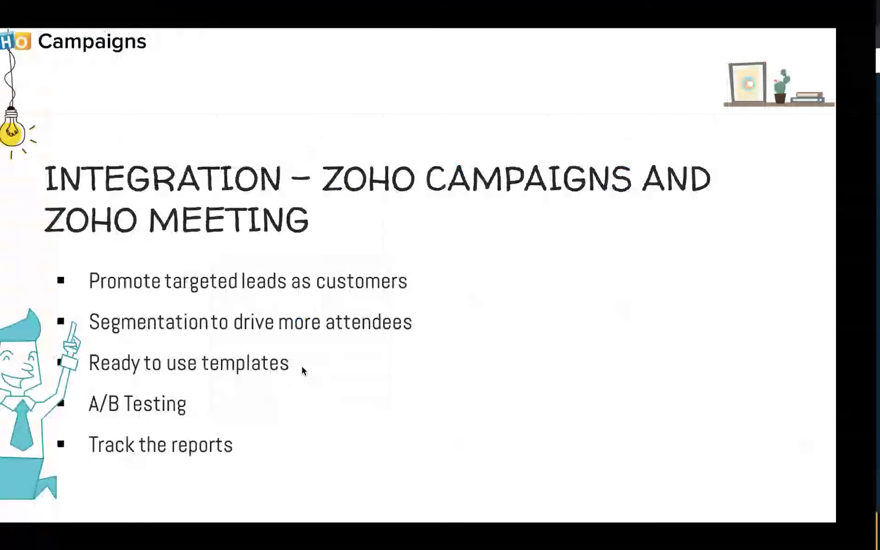
pyautogui.click(720, 364)
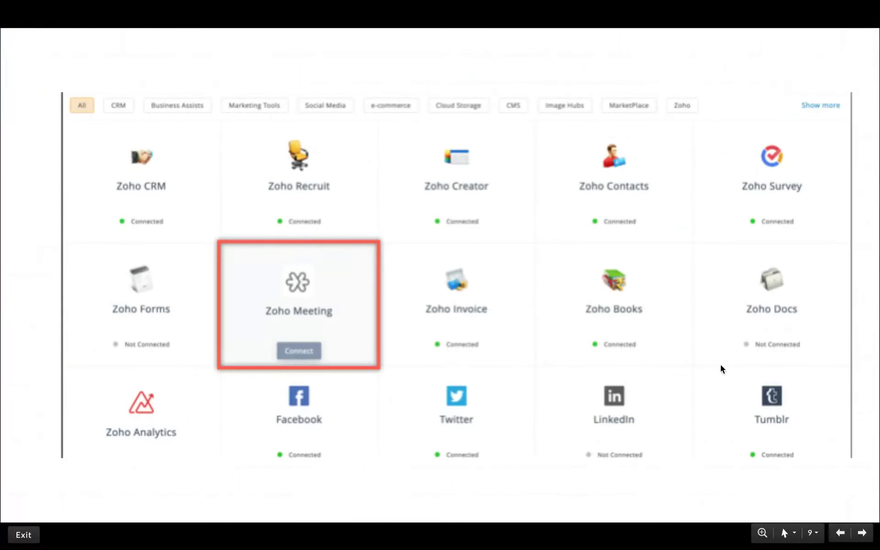
pyautogui.click(438, 356)
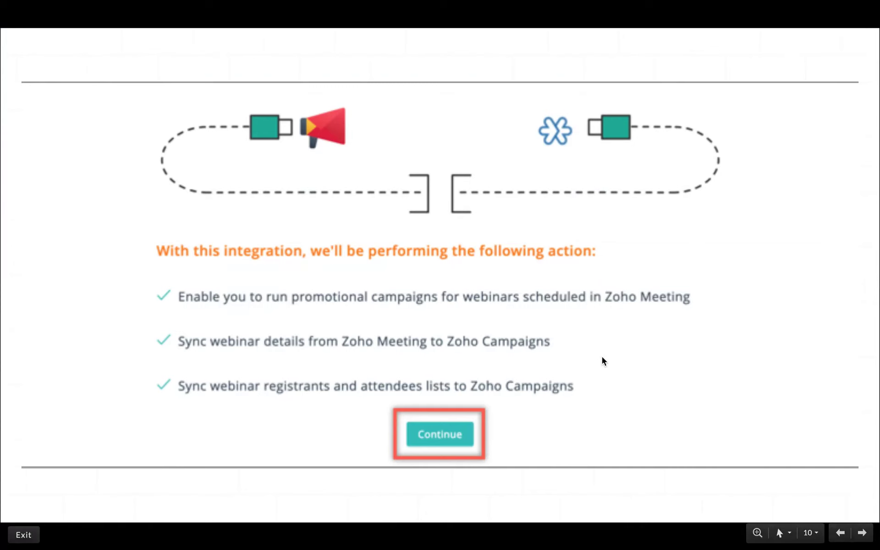
# View the details of the account connected to the Zoho Meeting integration
pyautogui.press('Right')
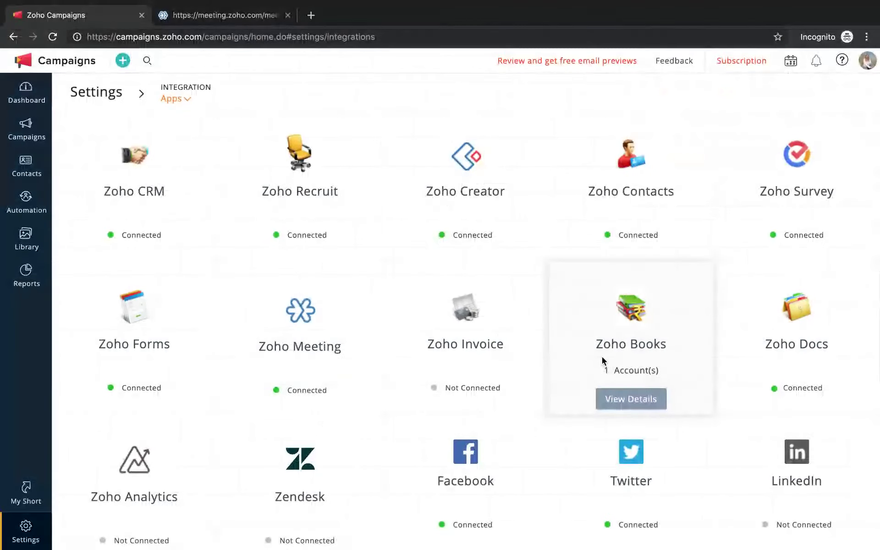
pyautogui.moveTo(291, 405)
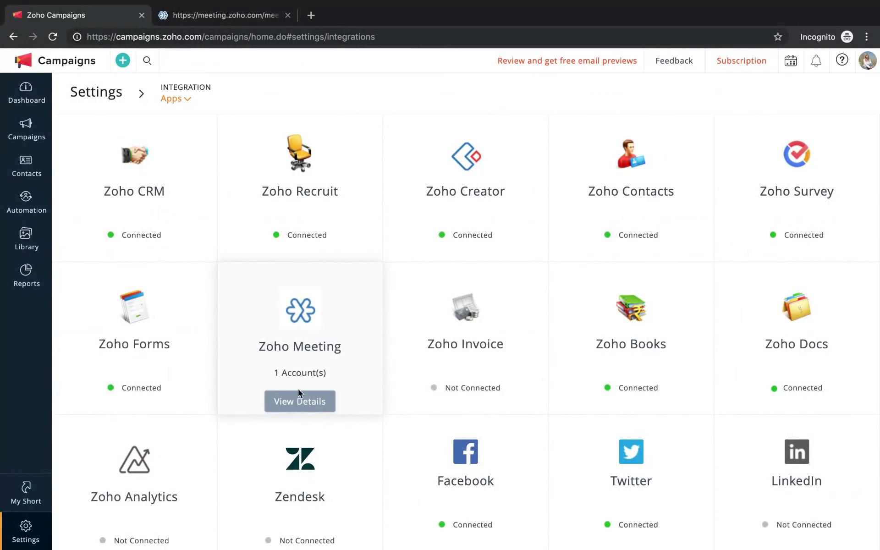
pyautogui.click(299, 395)
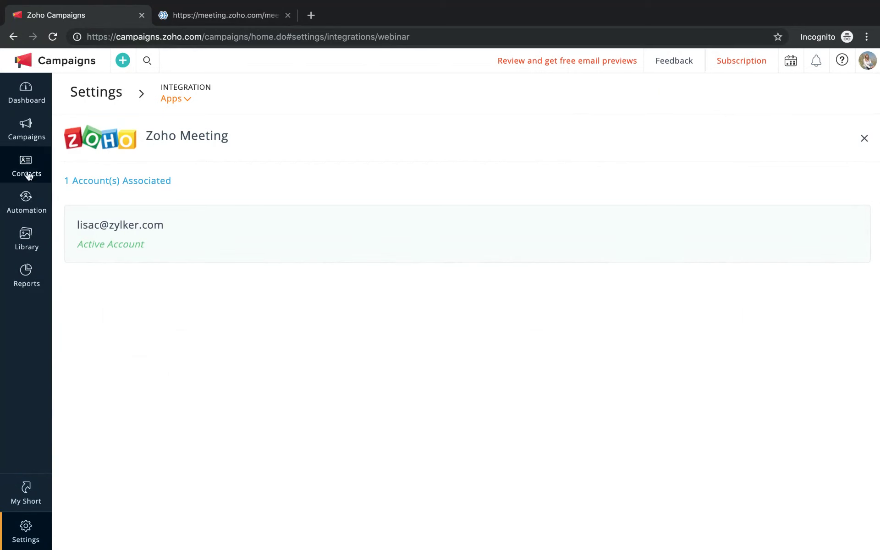
# Open the Zoho Meeting setup from the contact sync services for editing
pyautogui.moveTo(29, 172)
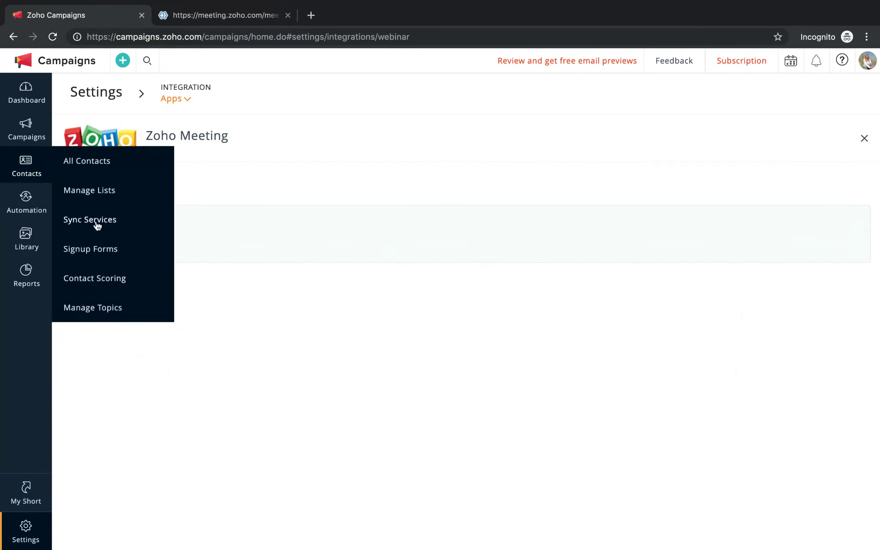
pyautogui.click(97, 223)
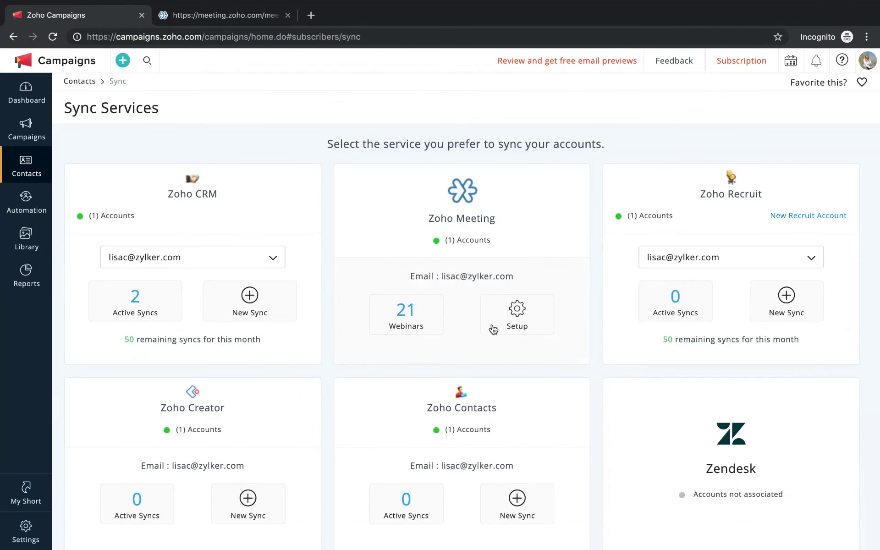
pyautogui.click(522, 313)
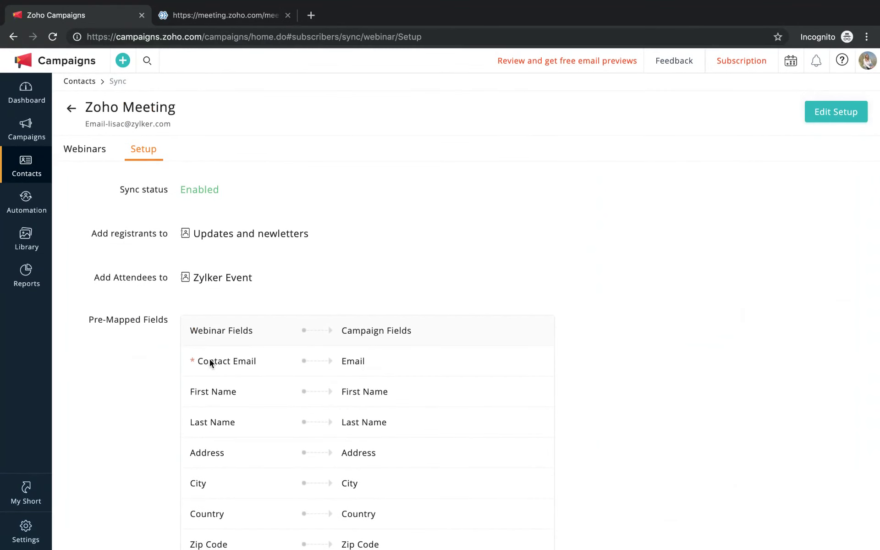
pyautogui.click(827, 111)
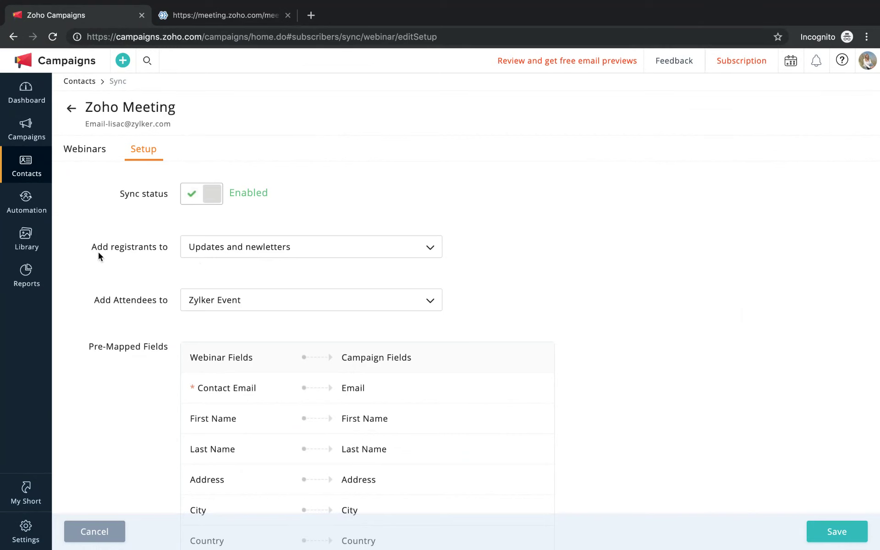
# Set webinar registrants to be added to the "Updates and newletters" mailing list
pyautogui.scroll(2, 327, 307)
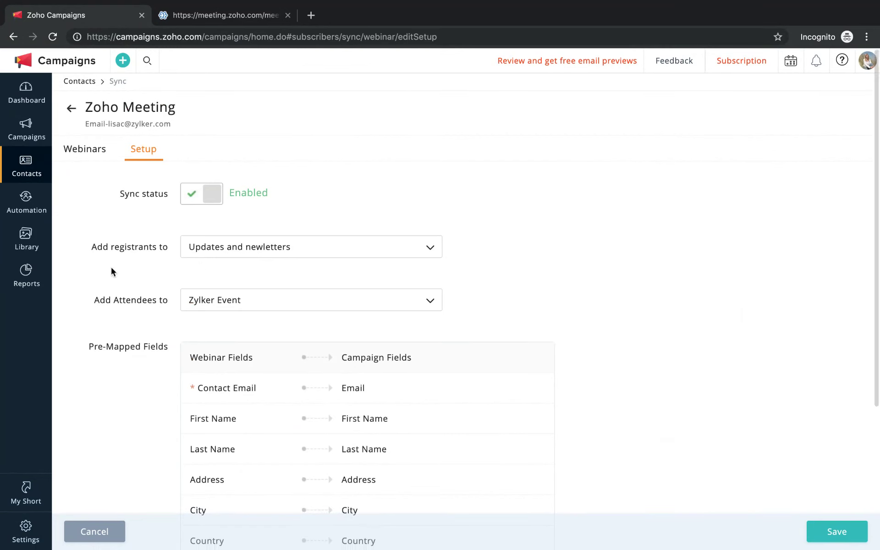
pyautogui.click(206, 253)
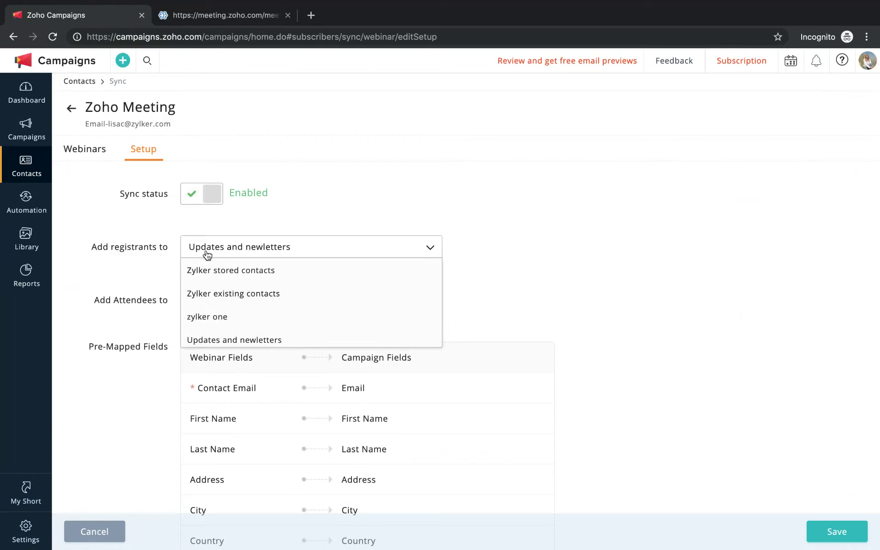
pyautogui.scroll(-3, 245, 314)
pyautogui.scroll(1, 245, 314)
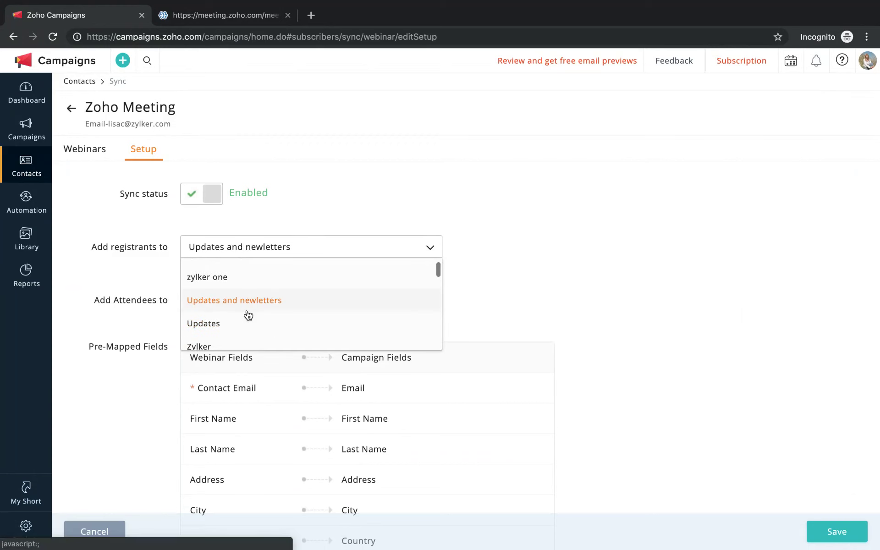
pyautogui.click(139, 284)
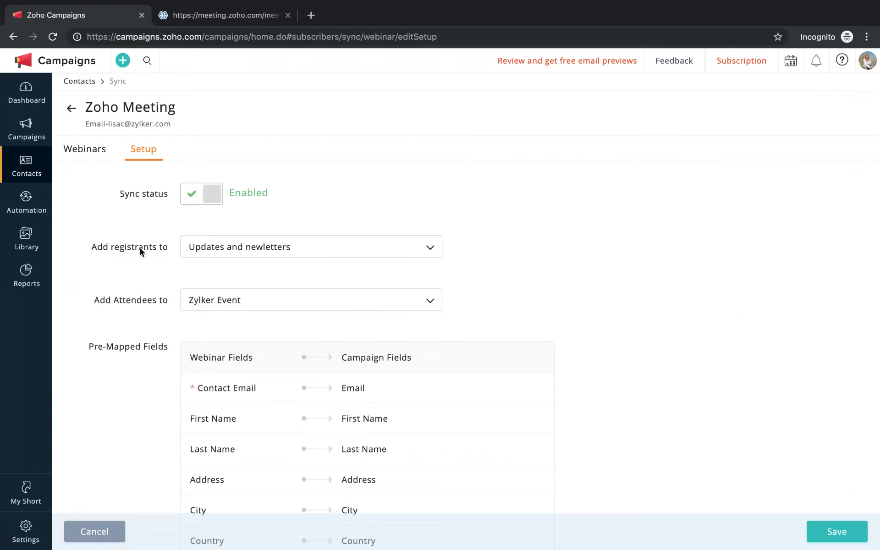
pyautogui.click(226, 250)
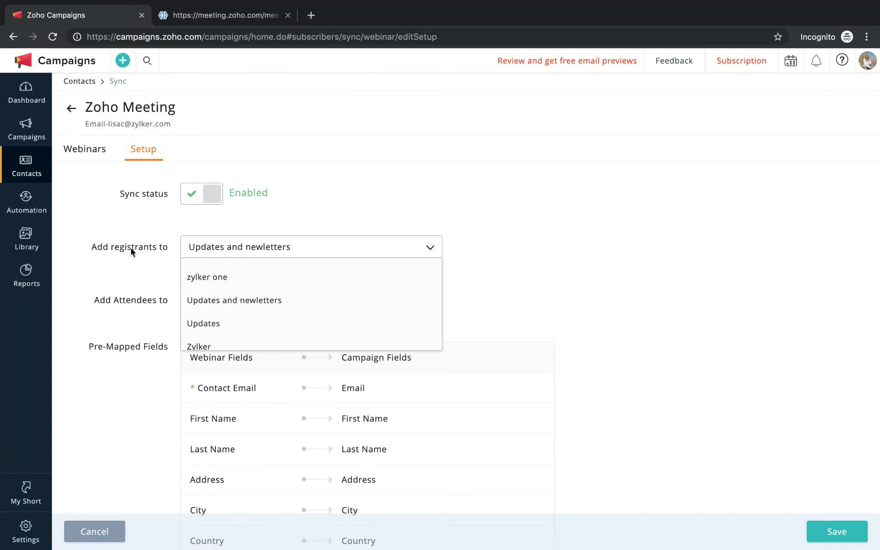
pyautogui.click(233, 302)
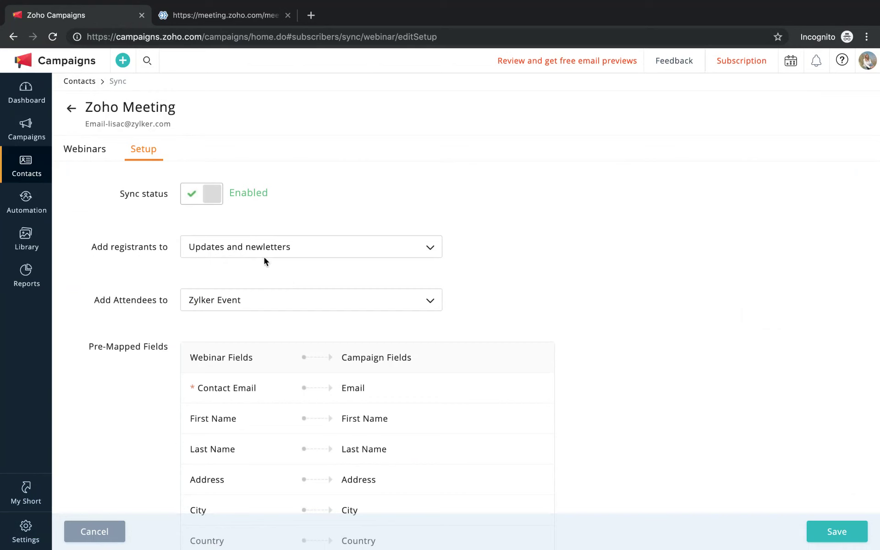
# Browse the mailing lists available for webinar attendees, keeping "Zylker Event" as their list
pyautogui.click(208, 304)
pyautogui.scroll(-5, 234, 372)
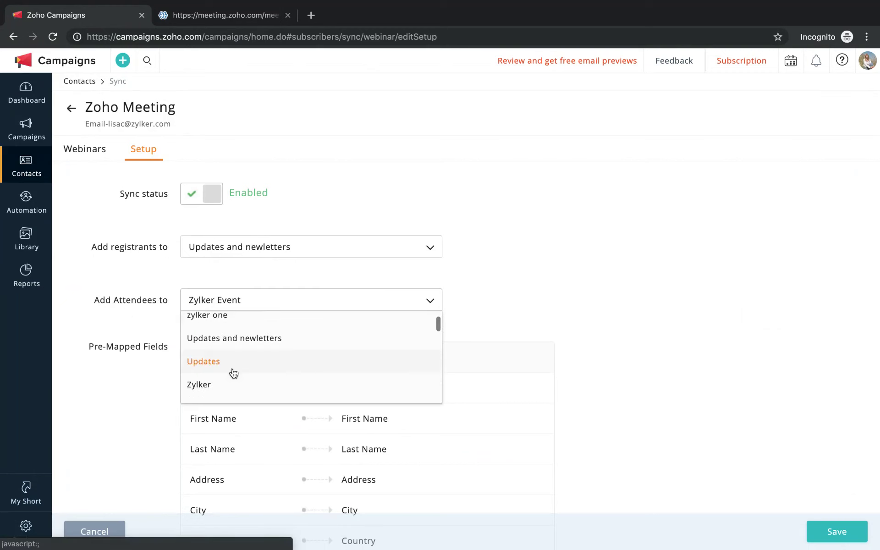
pyautogui.click(229, 359)
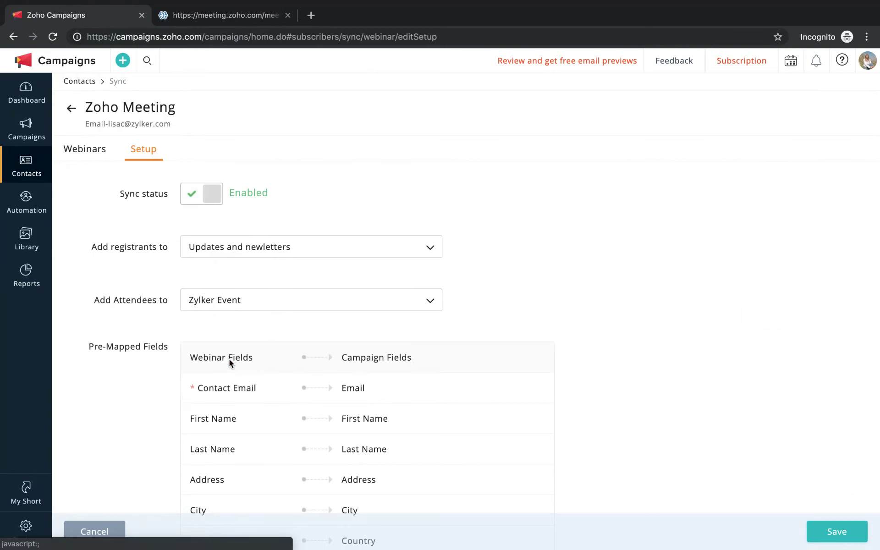
# Review the pre-mapped webinar and campaign fields, and save the Zoho Meeting sync setup
pyautogui.scroll(-1, 173, 337)
pyautogui.scroll(-2, 173, 337)
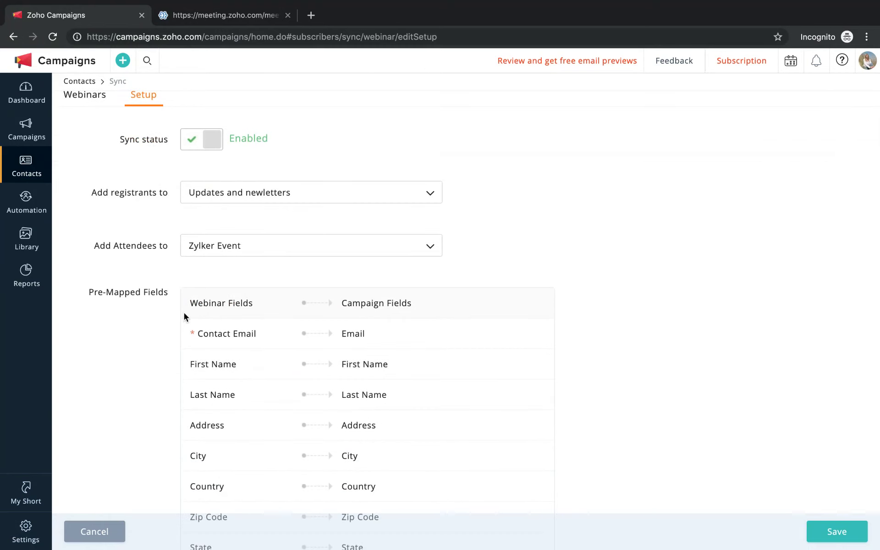
pyautogui.scroll(-1, 184, 314)
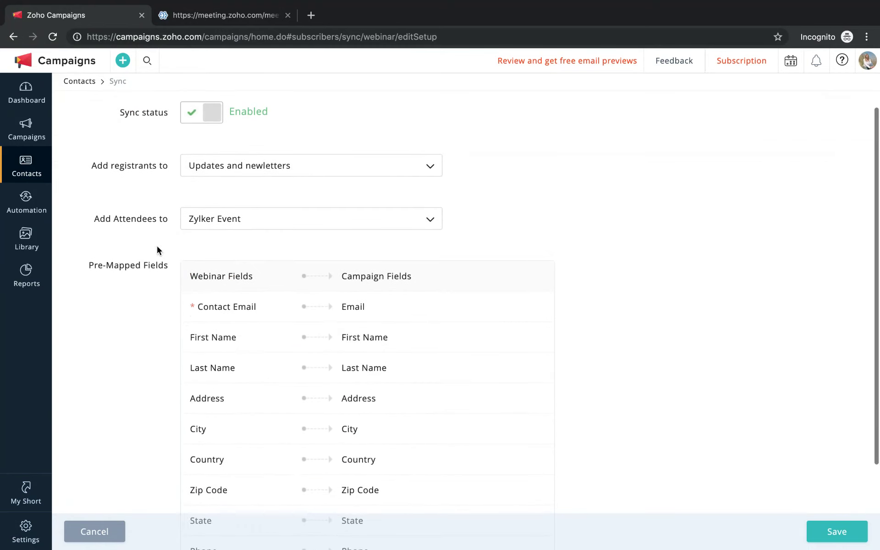
pyautogui.scroll(4, 157, 250)
pyautogui.scroll(-1, 157, 250)
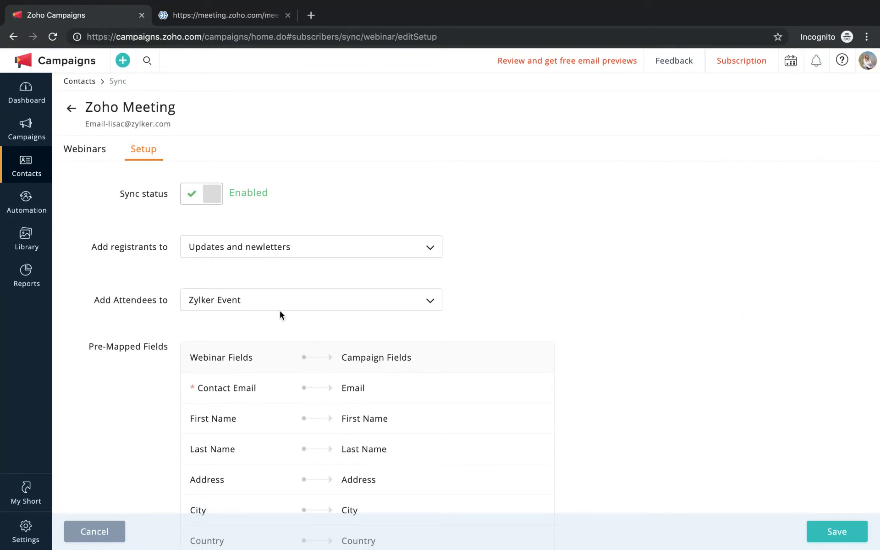
pyautogui.scroll(-5, 283, 313)
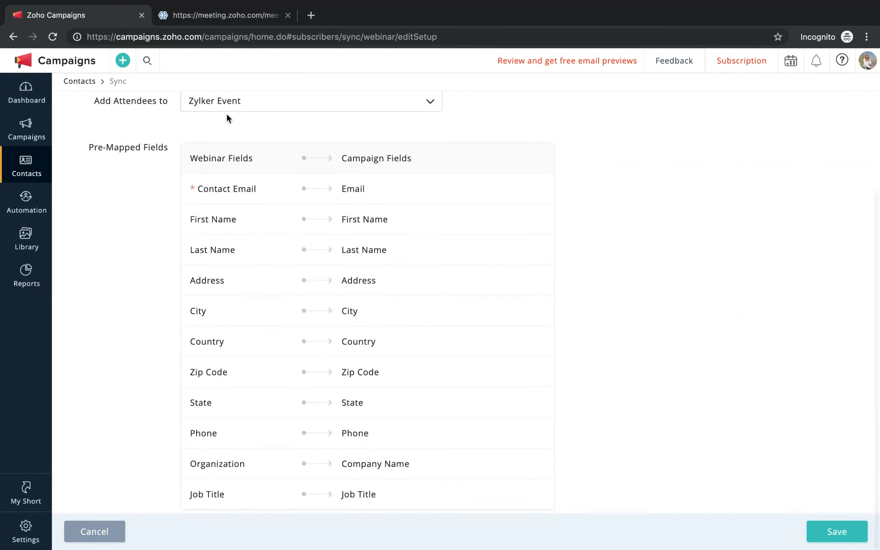
pyautogui.scroll(5, 254, 300)
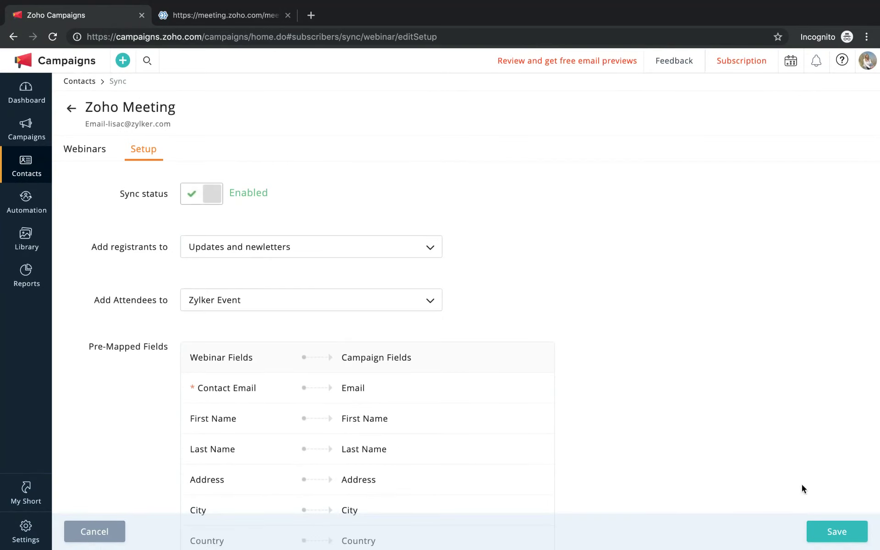
pyautogui.click(838, 531)
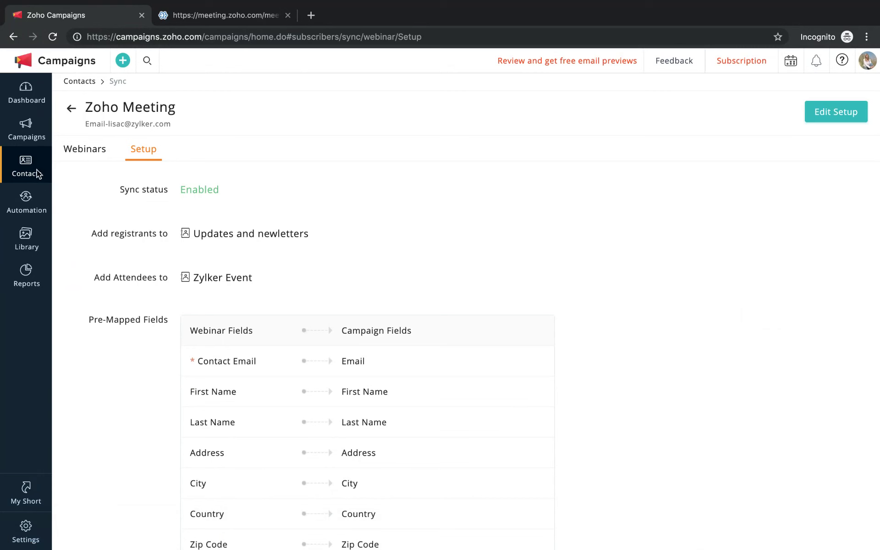
# Create a new signup form from the wood-textured "Join Our Newsletter" template among the Compact-Vertical embedded forms
pyautogui.moveTo(34, 169)
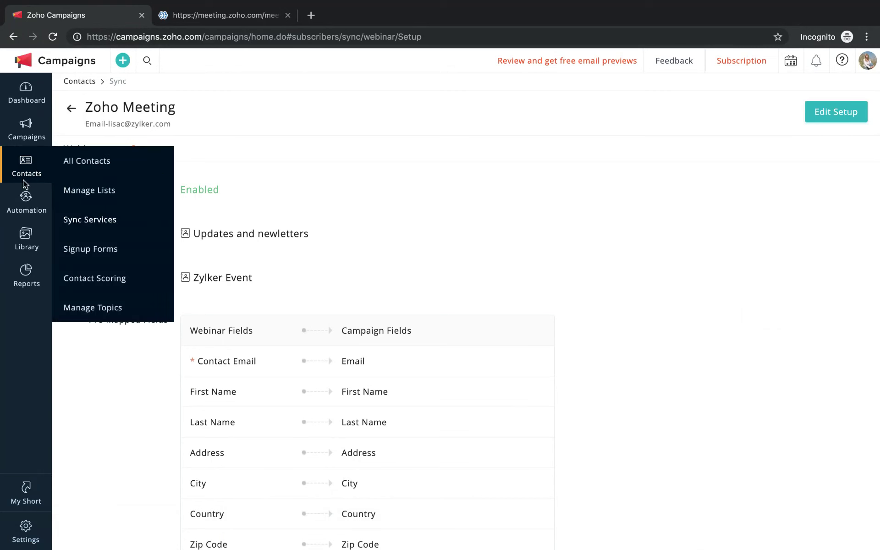
pyautogui.click(93, 250)
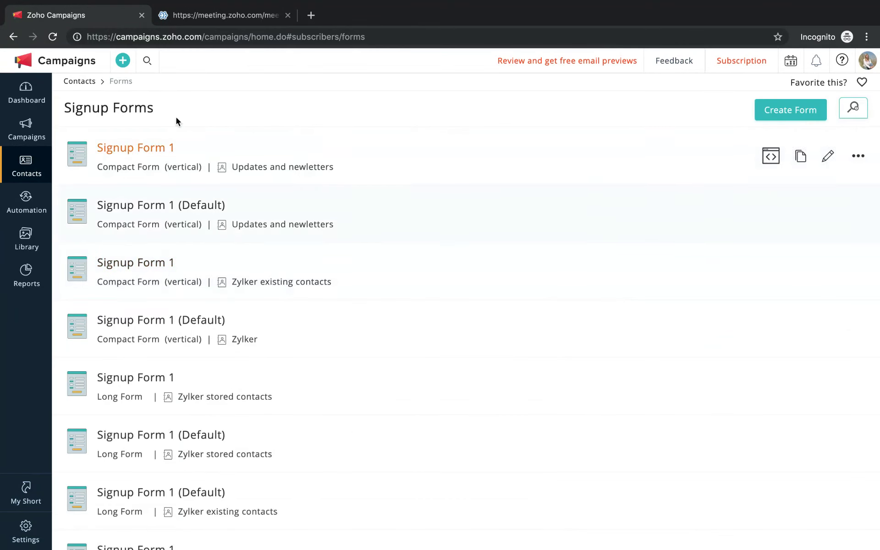
pyautogui.click(788, 117)
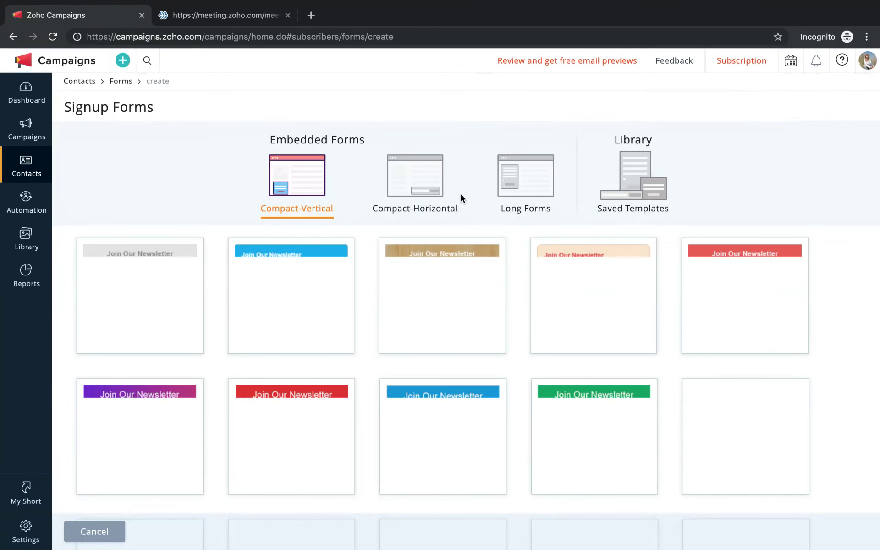
pyautogui.moveTo(315, 253)
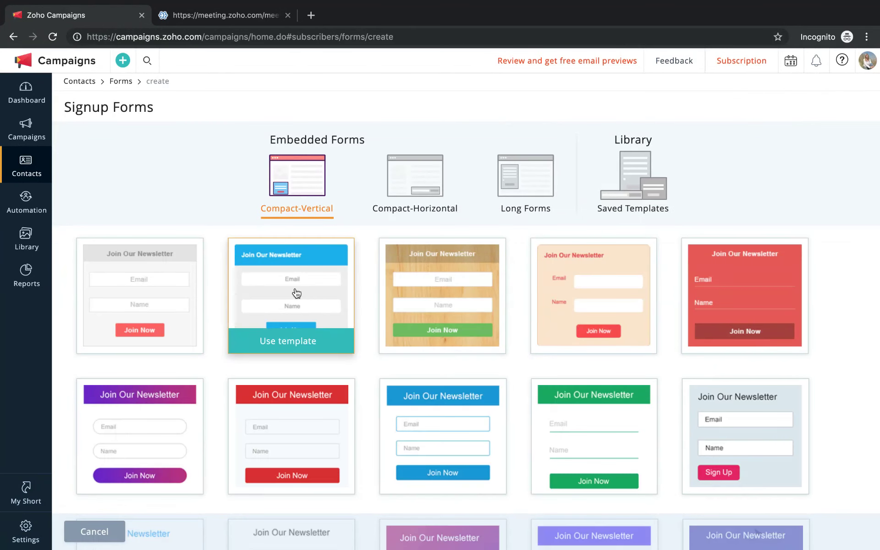
pyautogui.moveTo(430, 333)
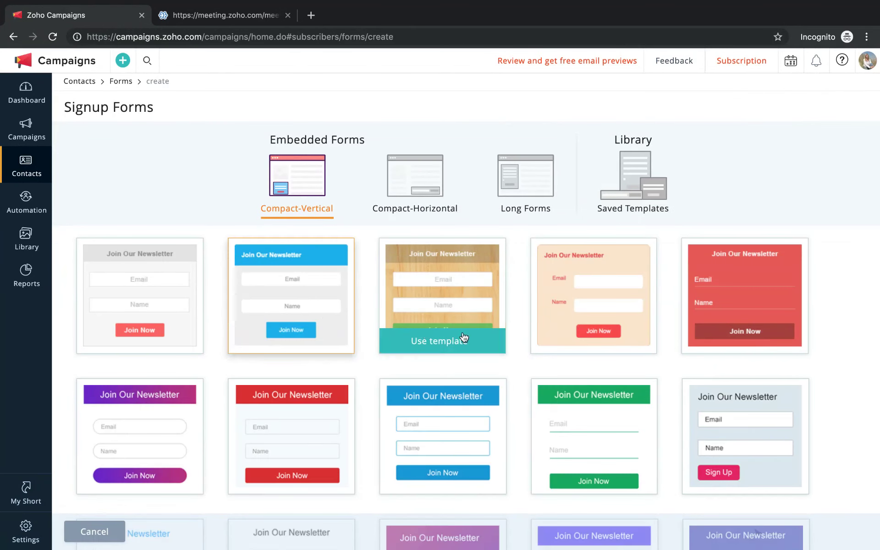
pyautogui.click(436, 343)
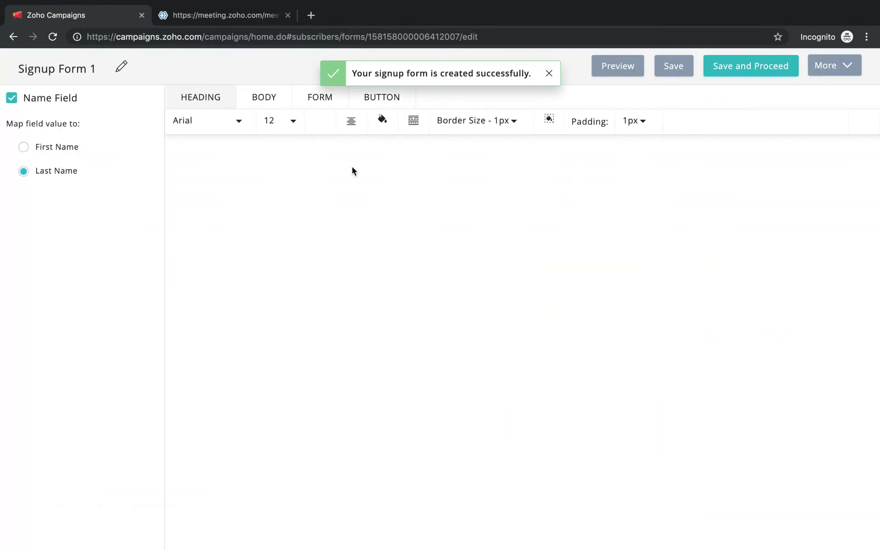
# Save the signup form design and its response setup with the default Thank You page, and proceed to the form code
pyautogui.click(739, 72)
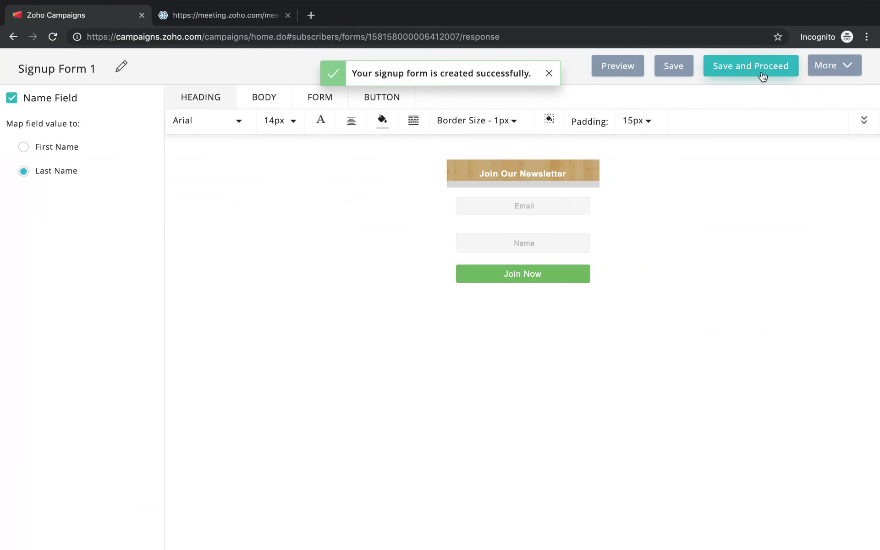
pyautogui.scroll(-1, 402, 235)
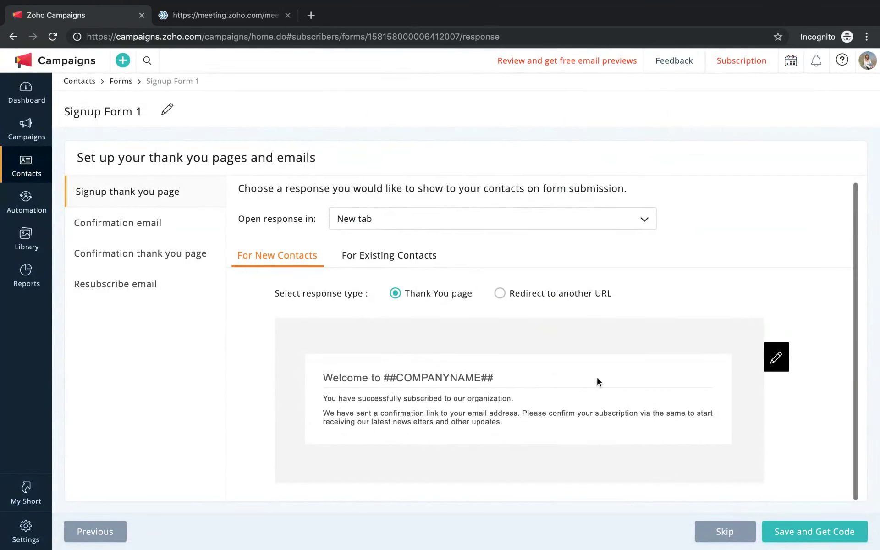
pyautogui.click(811, 532)
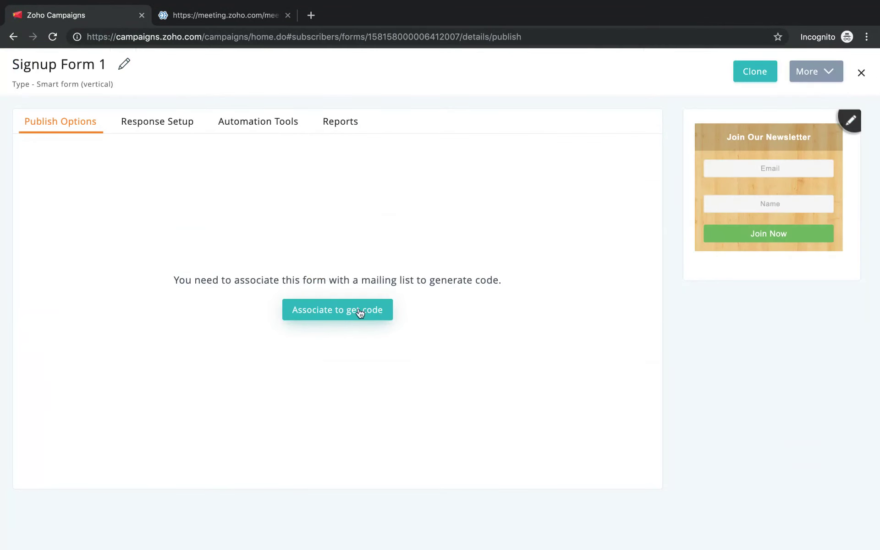
# Associate the signup form with the "Updates and newletters" mailing list and copy its website embed code
pyautogui.click(359, 313)
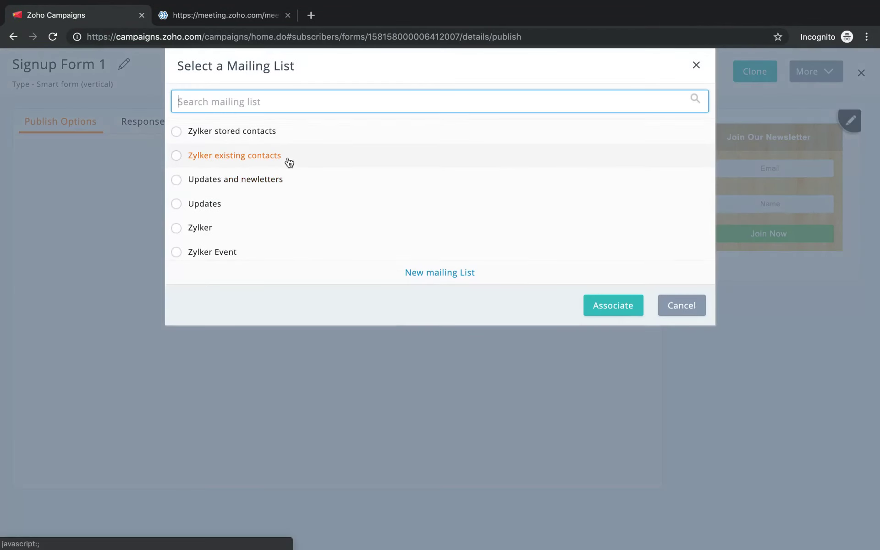
pyautogui.scroll(-2, 266, 168)
pyautogui.scroll(2, 265, 169)
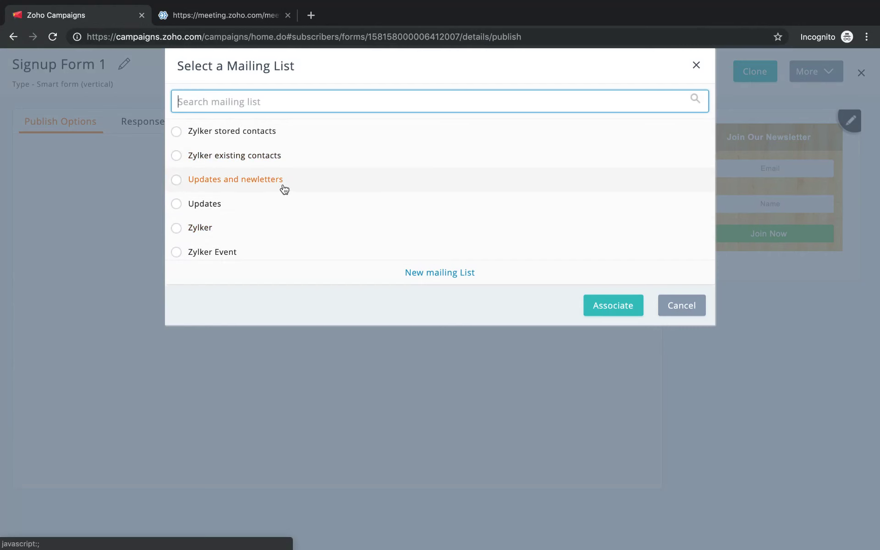
pyautogui.click(175, 184)
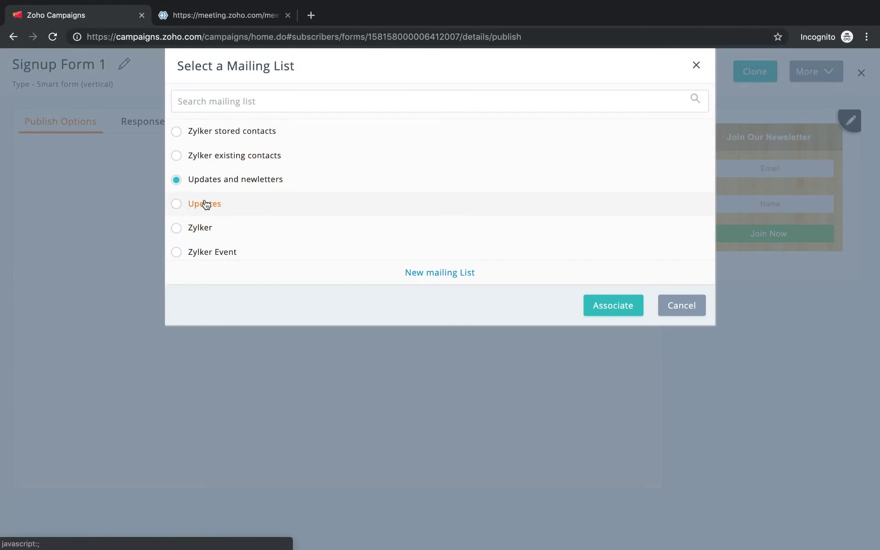
pyautogui.click(607, 308)
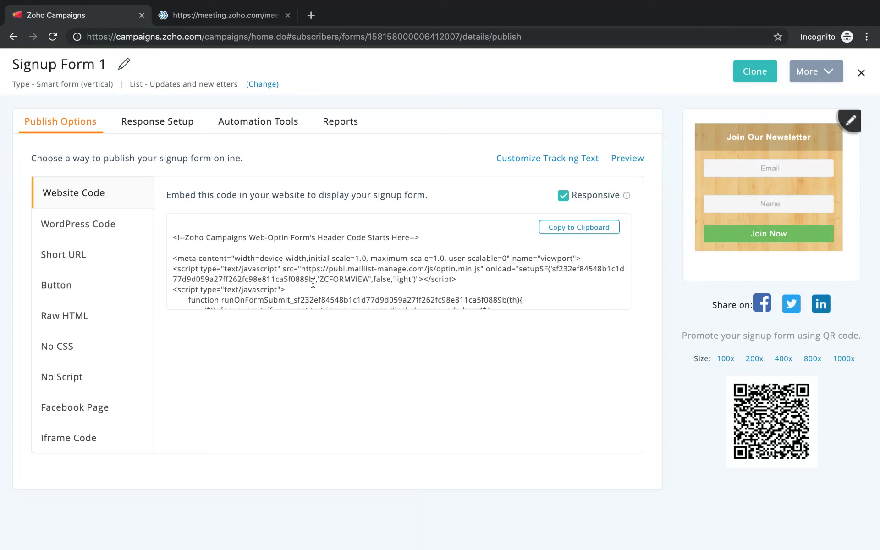
pyautogui.click(570, 229)
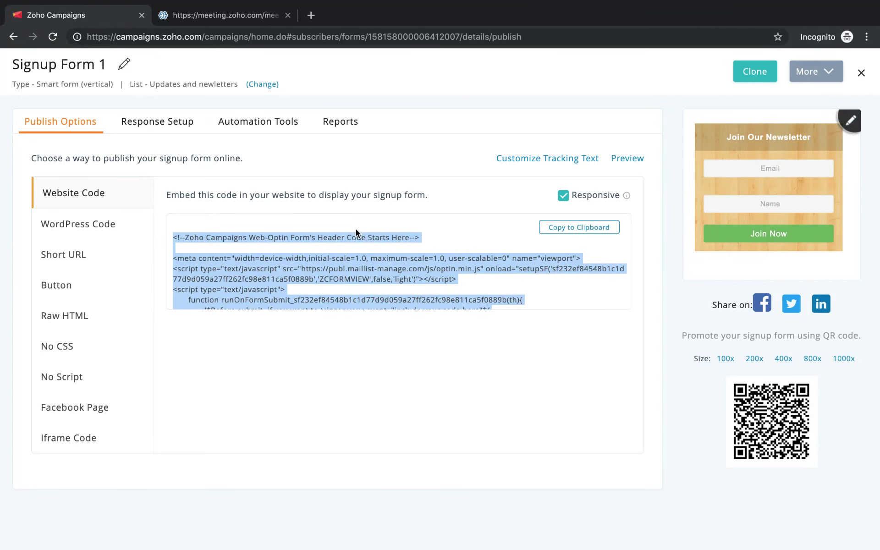
# Generate and copy the embed code for the signup form's "Join Our Newsletter" button opening in a new window, and close the form's details
pyautogui.click(117, 227)
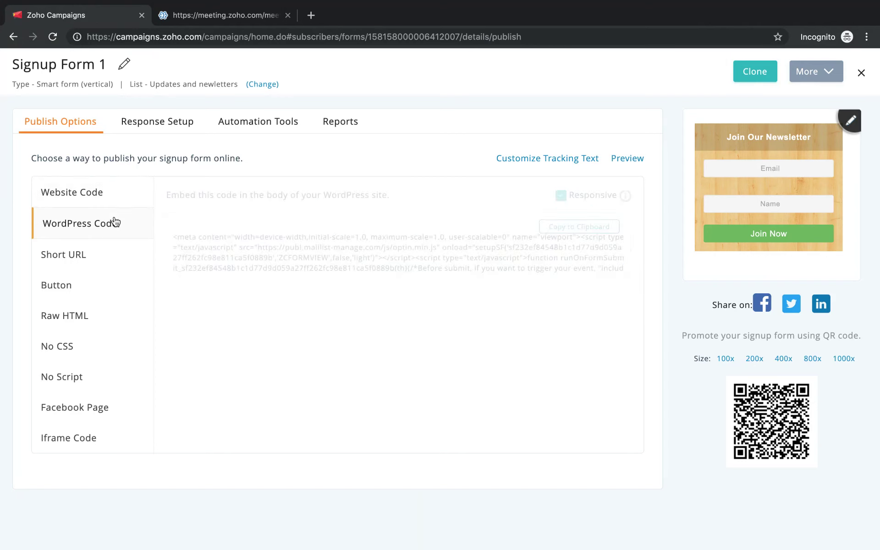
pyautogui.click(76, 263)
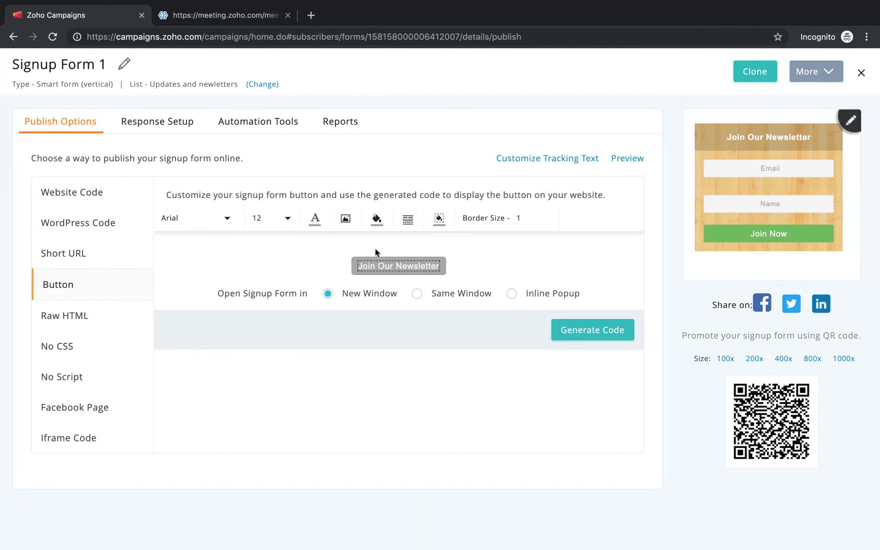
pyautogui.click(597, 331)
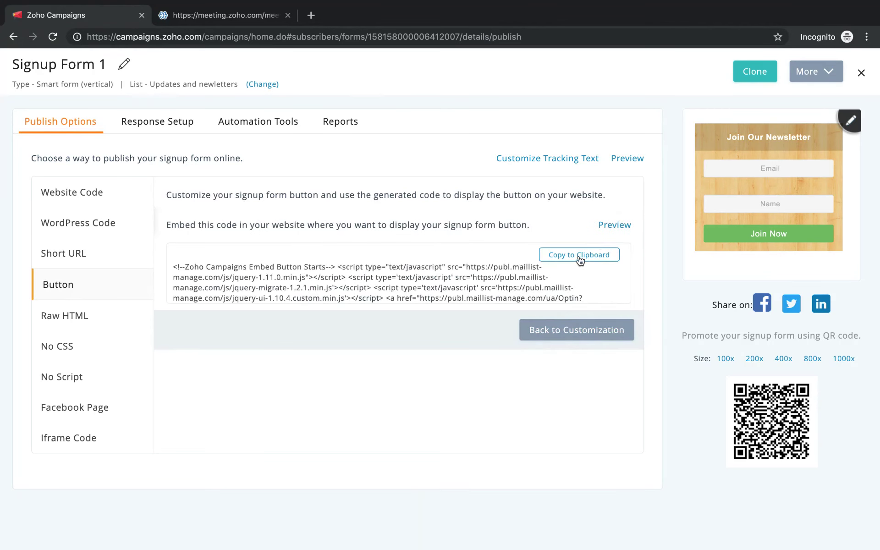
pyautogui.click(579, 255)
pyautogui.scroll(-5, 436, 275)
pyautogui.scroll(5, 438, 268)
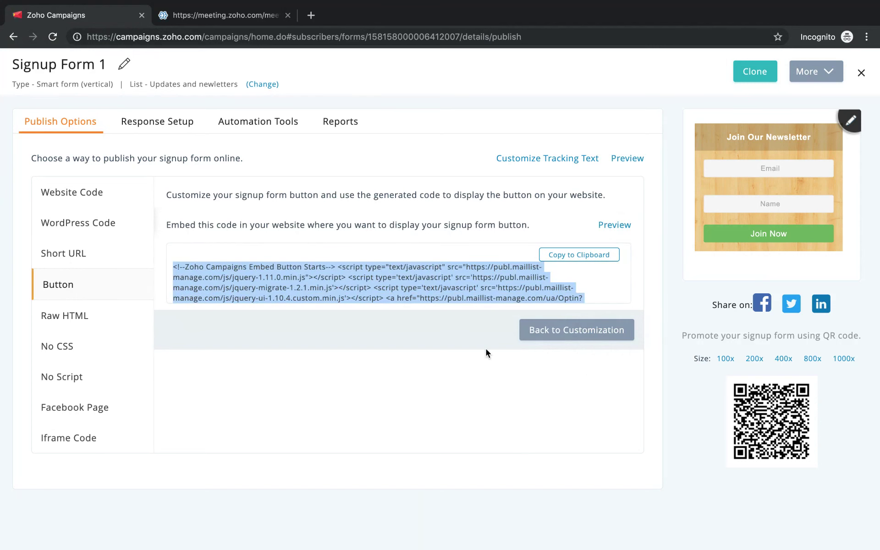
pyautogui.click(858, 71)
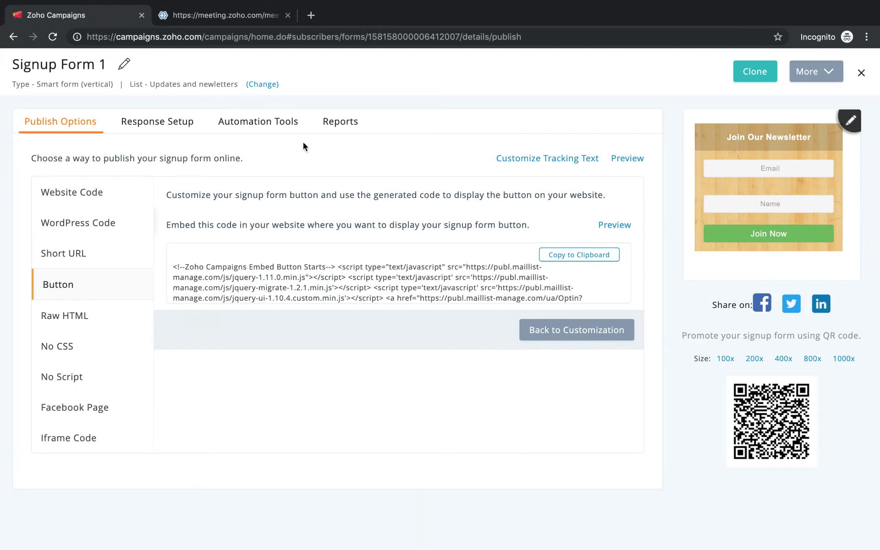
pyautogui.click(860, 74)
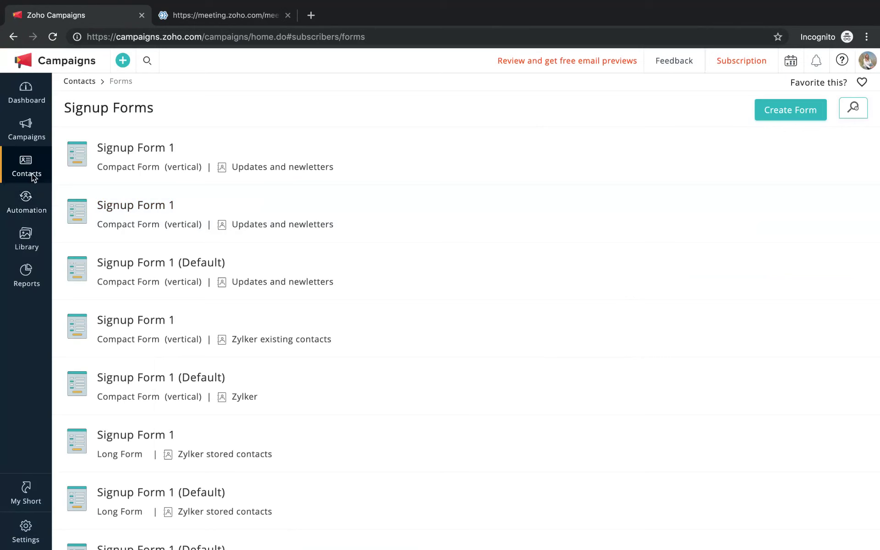
# Create a new advanced campaign of the Zoho Meeting type as a Regular Campaign
pyautogui.moveTo(22, 133)
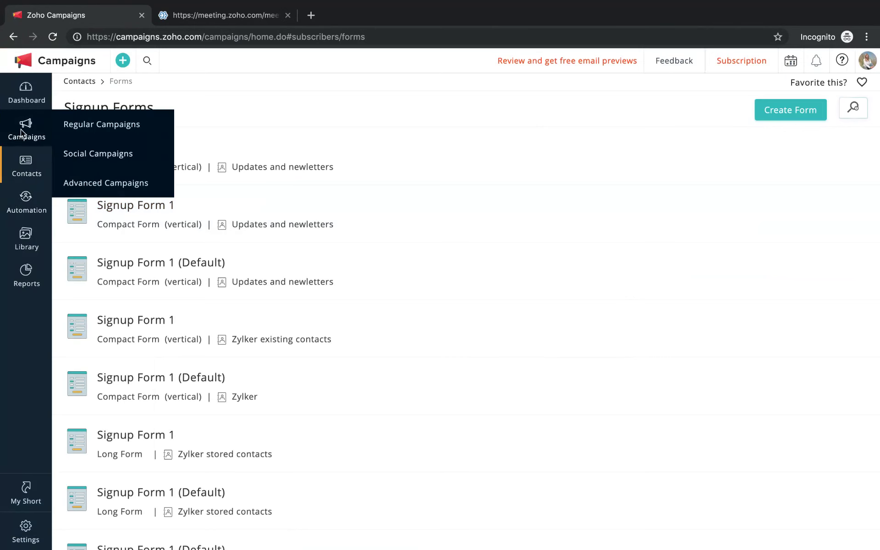
pyautogui.click(88, 183)
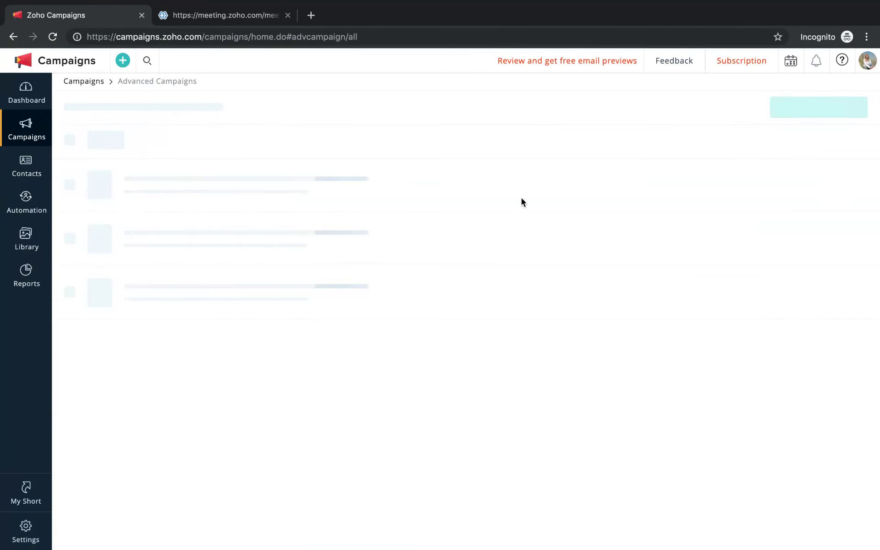
pyautogui.click(809, 111)
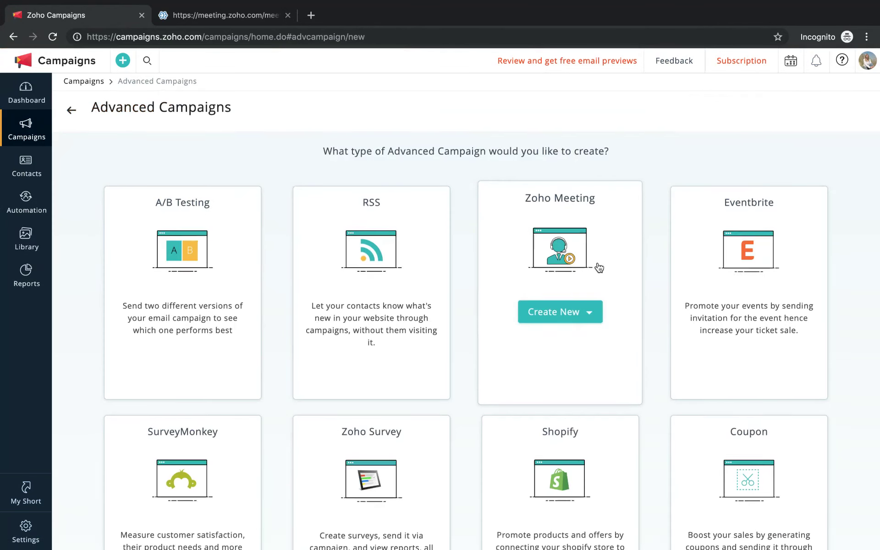
pyautogui.scroll(-1, 595, 266)
pyautogui.click(576, 265)
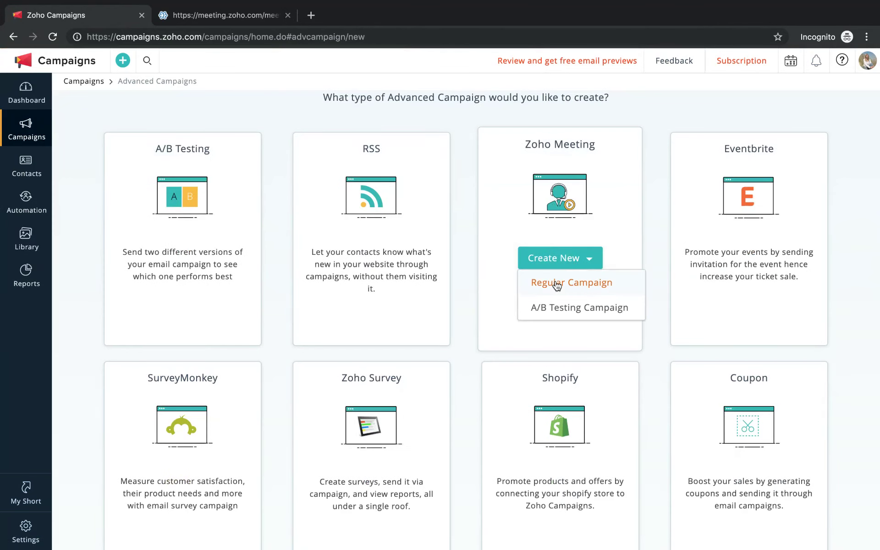
pyautogui.click(556, 284)
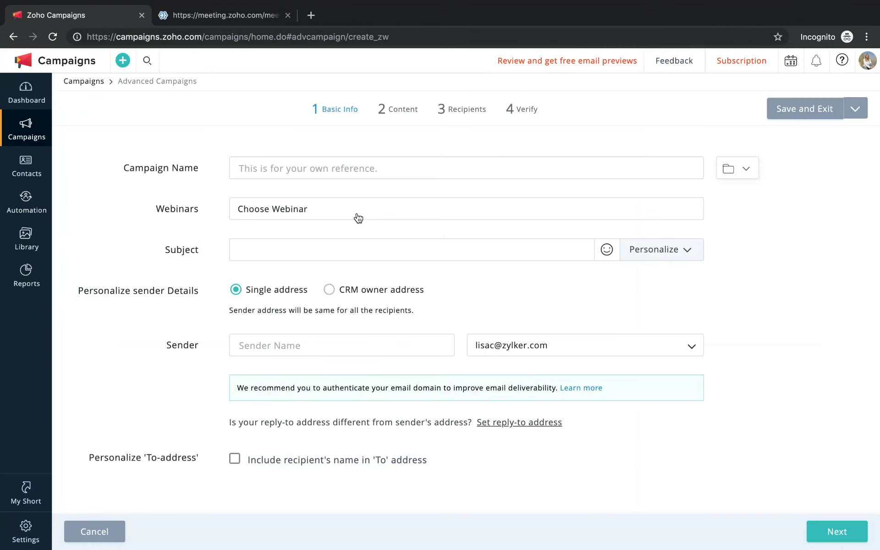
# Name the campaign "Webinar - Introduction to Zylker" and choose the "Introduction to Zylker" webinar for it
pyautogui.click(284, 167)
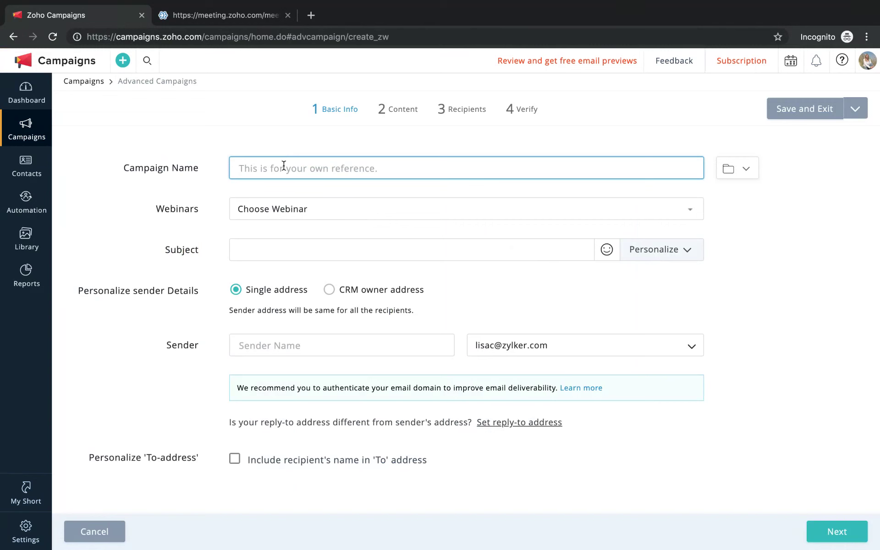
pyautogui.write('Webinar')
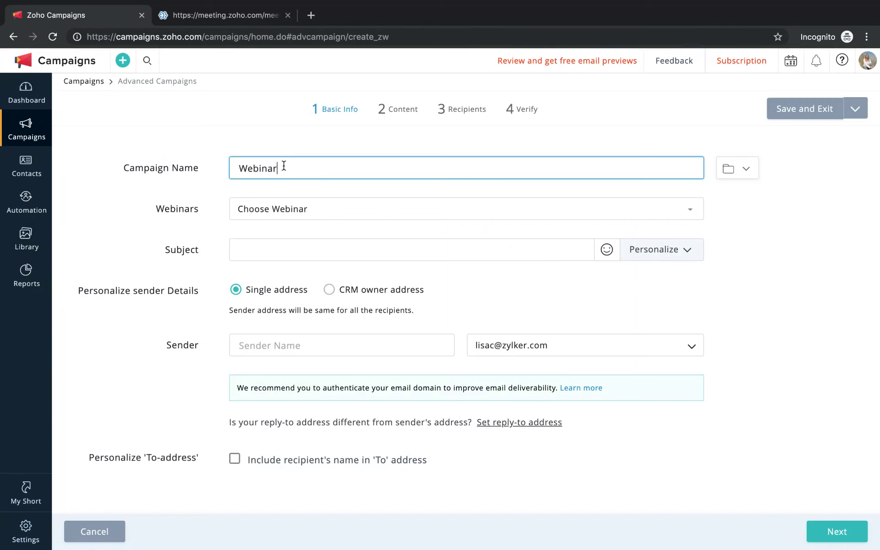
pyautogui.write(' - INtroduc')
pyautogui.press('BackSpace')
pyautogui.write('n')
pyautogui.press('Right')
pyautogui.press('Right')
pyautogui.press('Right')
pyautogui.write('tion to Zylker')
pyautogui.click(277, 207)
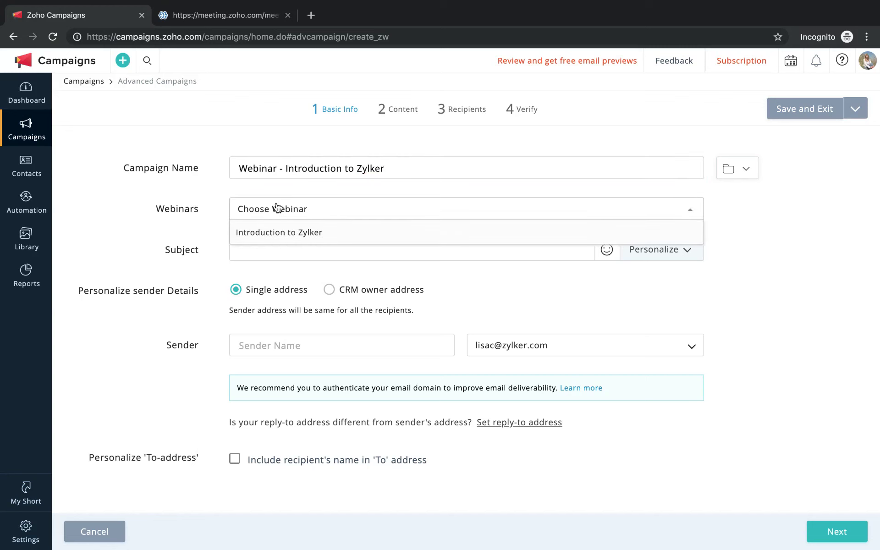
pyautogui.click(272, 235)
# Set the campaign's subject to "Join our free webinar for a basic understanding about Zylker"
pyautogui.click(263, 247)
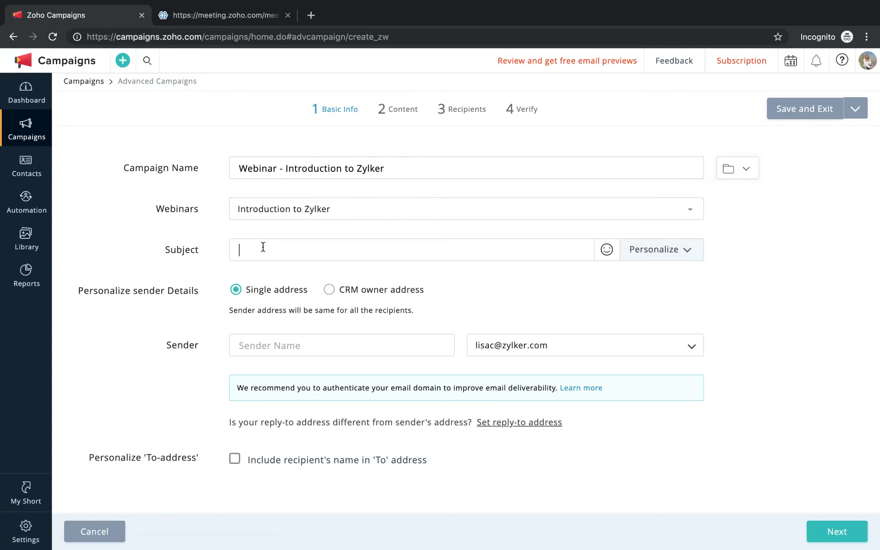
pyautogui.write('Join')
pyautogui.write(' our')
pyautogui.write('ur free w')
pyautogui.write('ebinar ')
pyautogui.write('fo')
pyautogui.write('r a basu')
pyautogui.write('c')
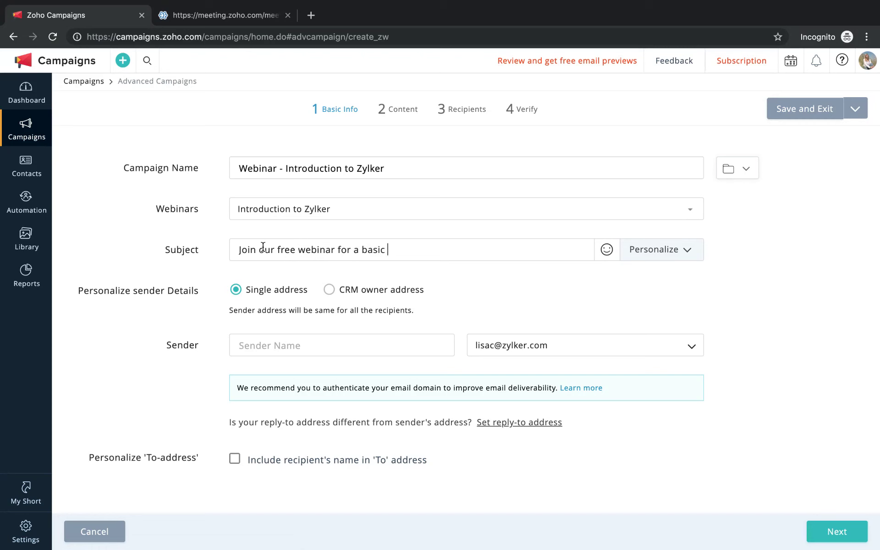
pyautogui.write(' understanding about ')
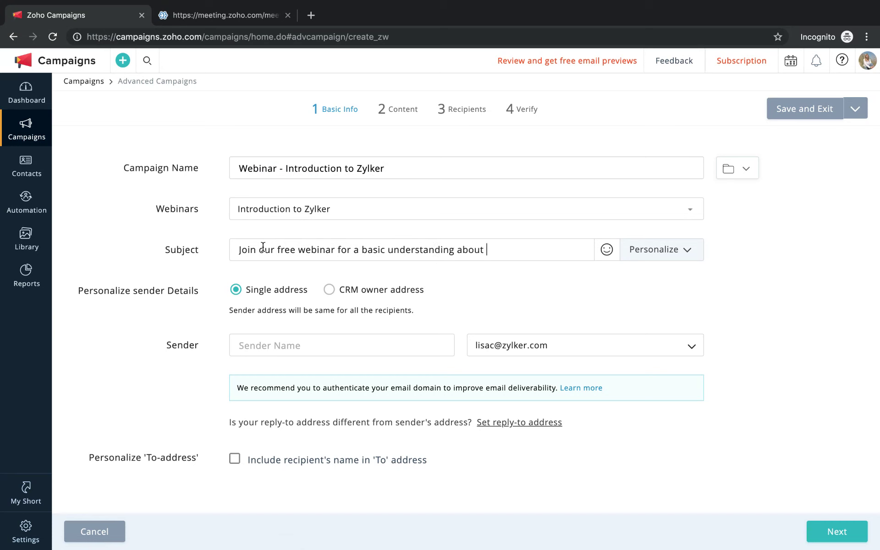
pyautogui.write('Zylker')
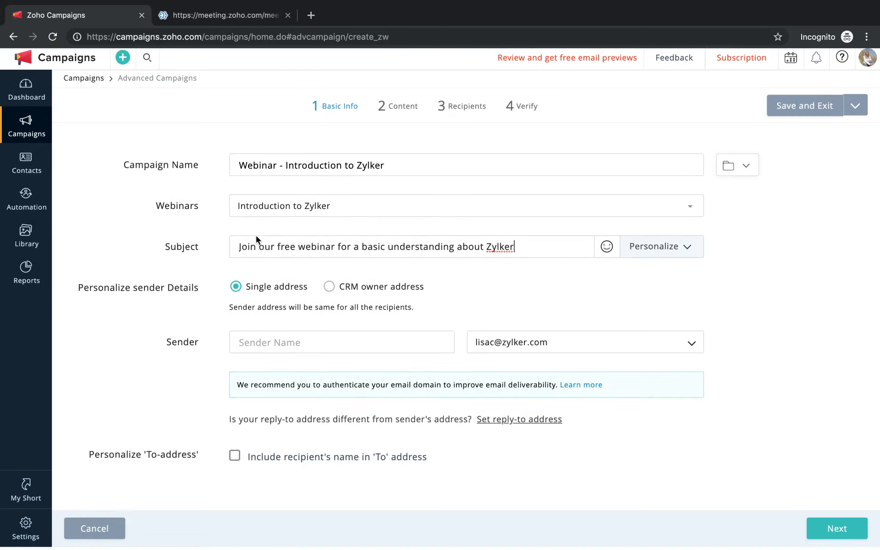
# Fill in the sender name with the presenter's first name followed by "from Zylker"
pyautogui.click(262, 341)
pyautogui.write('Annet from Zylker')
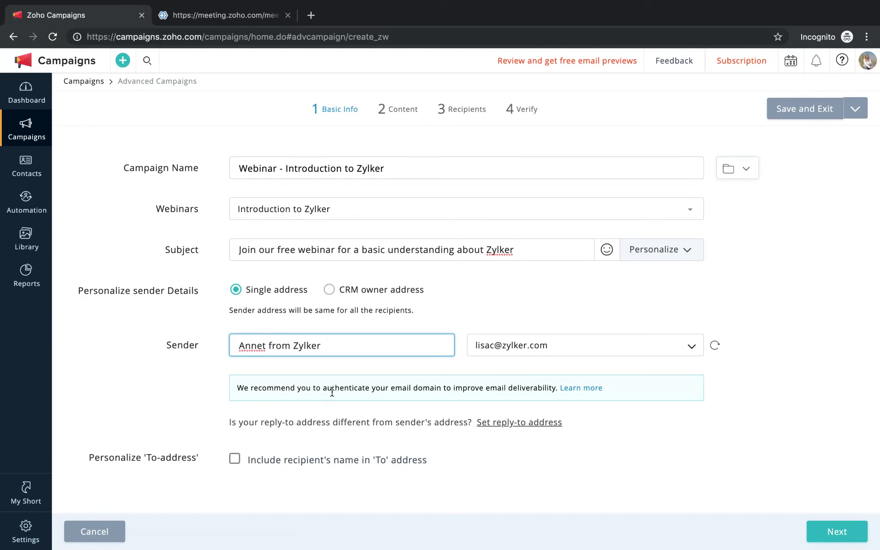
pyautogui.moveTo(329, 346); pyautogui.dragTo(294, 345)
pyautogui.doubleClick(293, 344)
pyautogui.click(294, 344)
pyautogui.moveTo(266, 345); pyautogui.dragTo(233, 343)
pyautogui.click(329, 343)
pyautogui.moveTo(332, 345); pyautogui.dragTo(294, 347)
pyautogui.click(323, 346)
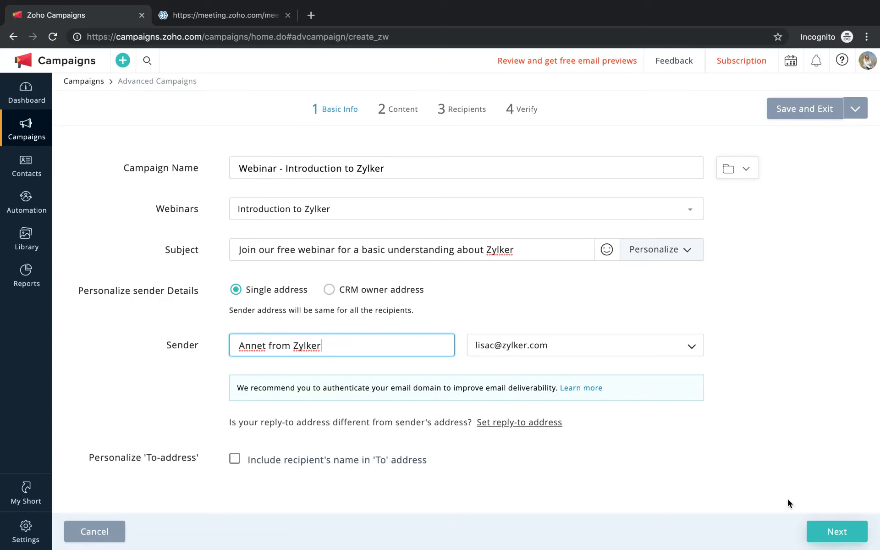
# Proceed to the campaign content and open the pre-designed webinar template Webinar2 for editing
pyautogui.click(829, 530)
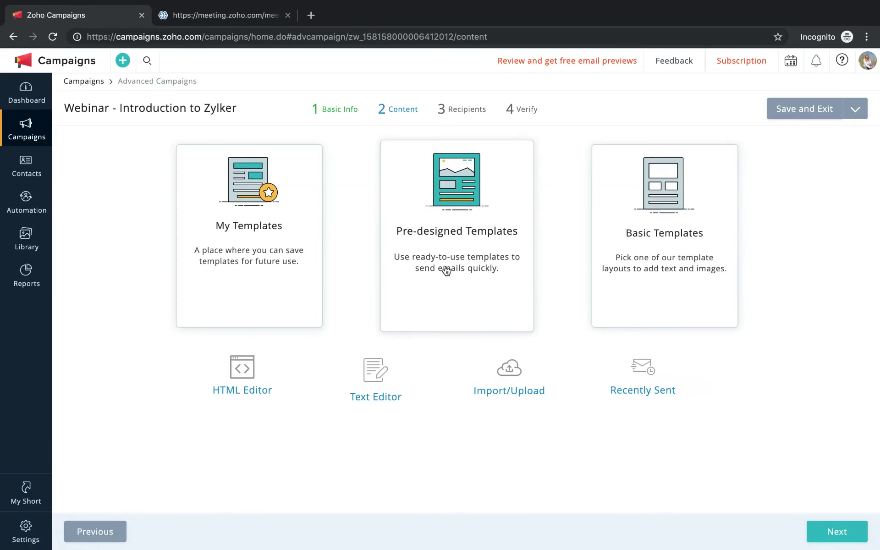
pyautogui.click(445, 271)
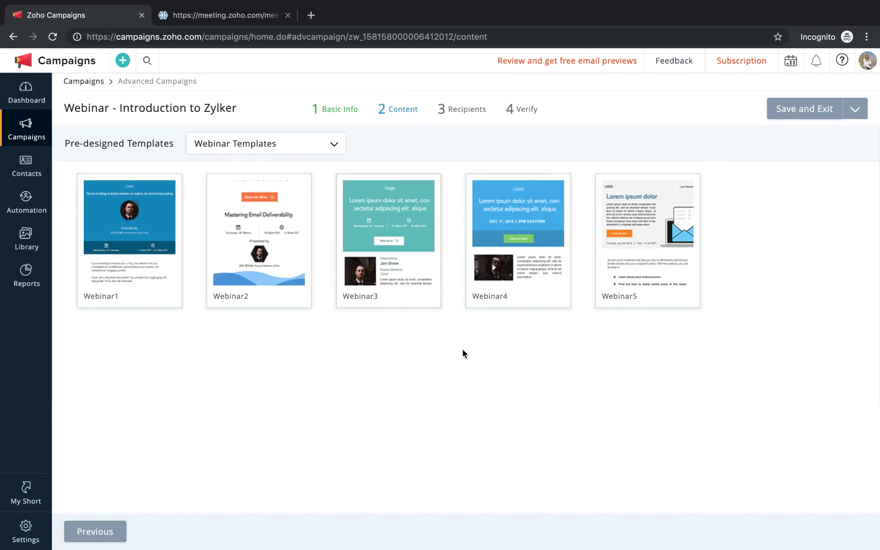
pyautogui.click(266, 291)
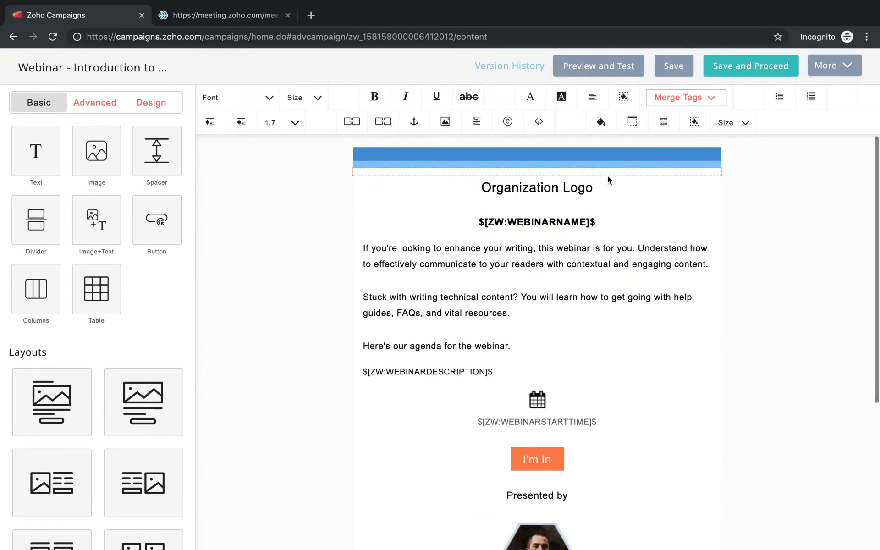
# Replace "enhance your writing" in the email's introductory sentence with "understand more about Zylker"
pyautogui.click(483, 270)
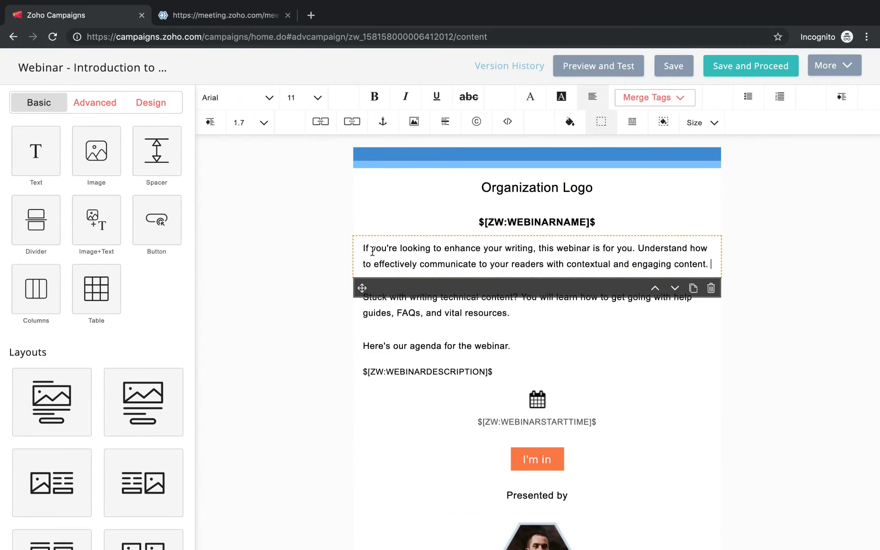
pyautogui.moveTo(444, 248); pyautogui.dragTo(531, 248)
pyautogui.write('understan')
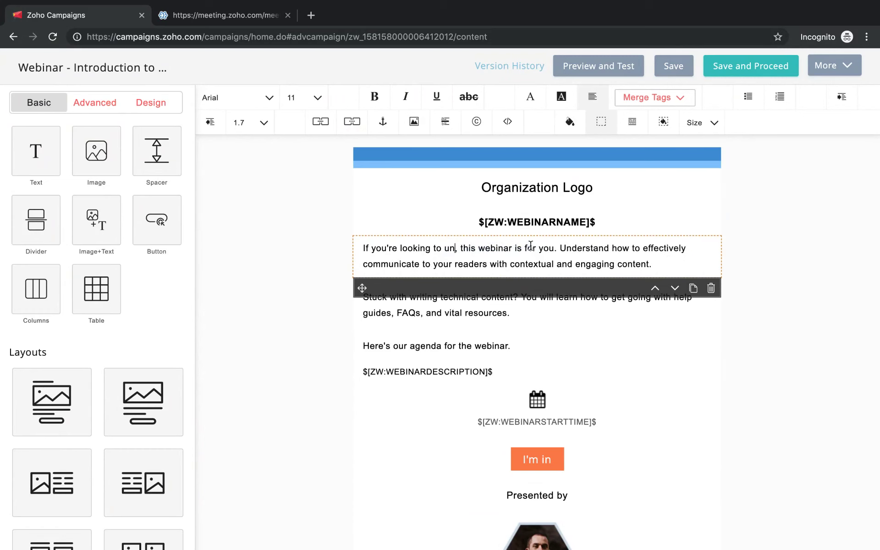
pyautogui.write('d mor')
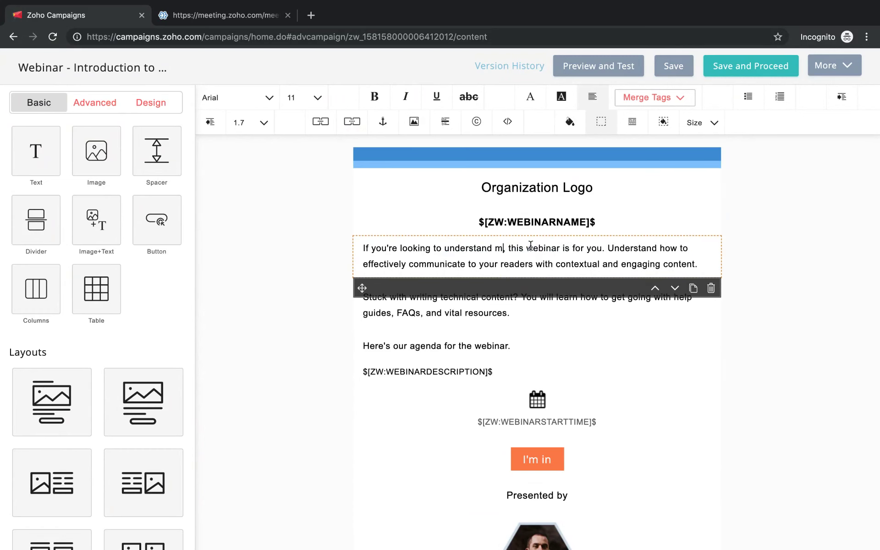
pyautogui.write('e about ')
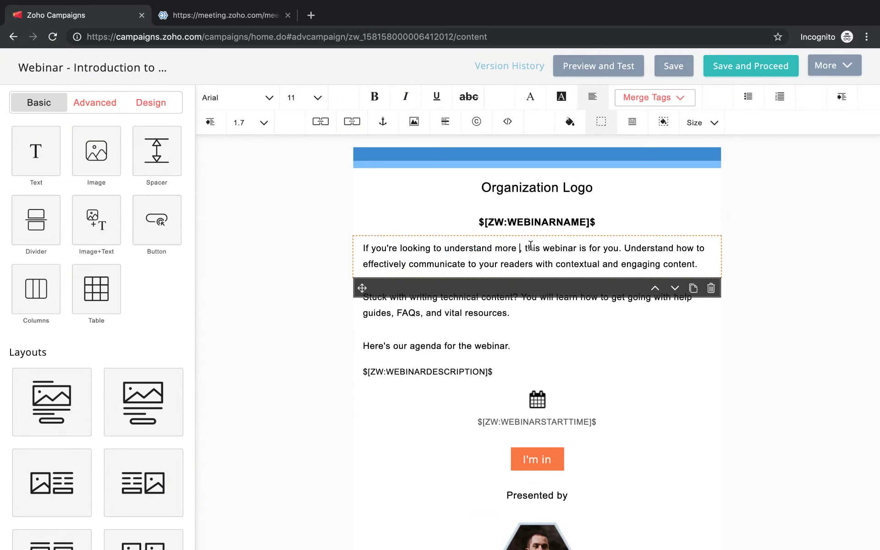
pyautogui.write('Zylker')
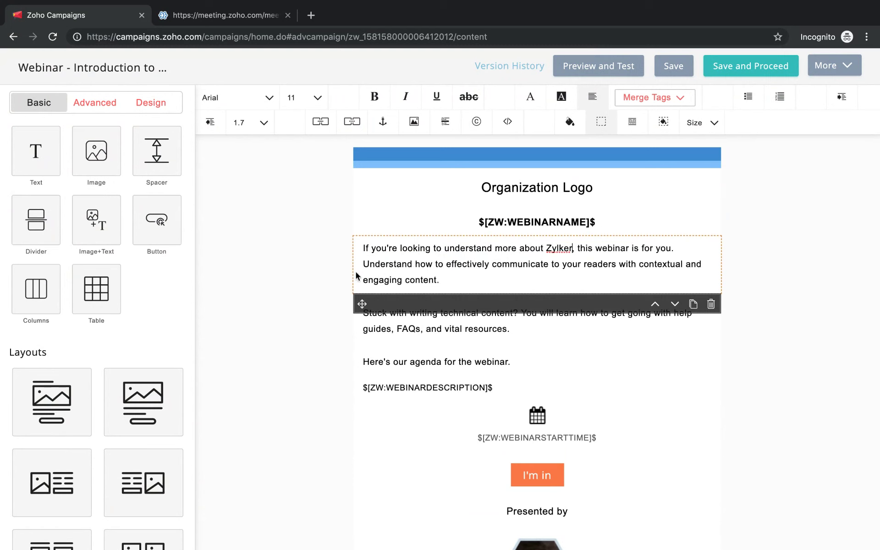
# Remove the sentence beginning "Understand how to effectively communicate" from the introductory text block
pyautogui.click(444, 280)
pyautogui.moveTo(444, 280); pyautogui.dragTo(362, 266)
pyautogui.press('BackSpace')
pyautogui.click(308, 265)
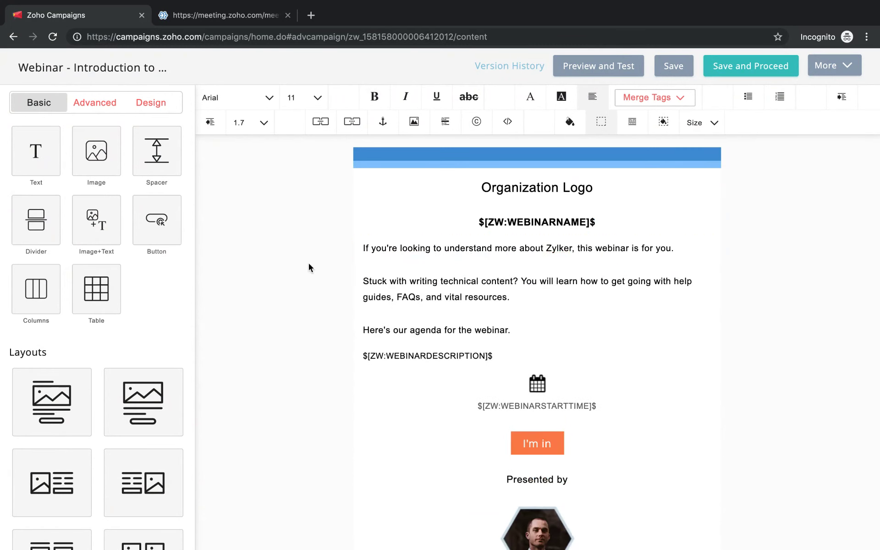
# Delete the "Stuck with writing technical content?" text block from the email
pyautogui.click(520, 281)
pyautogui.click(712, 322)
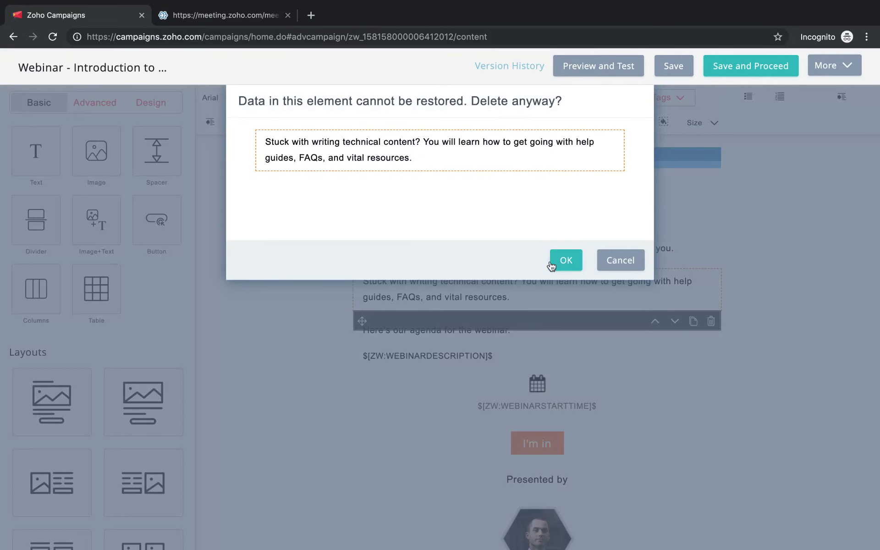
pyautogui.press('Return')
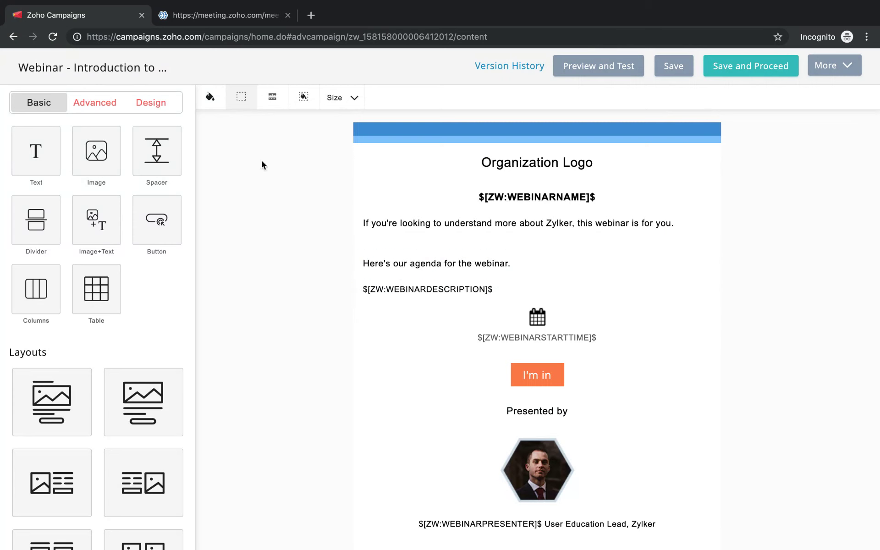
# Switch to Zoho Meeting and check the agenda in the "Introduction to Zylker" webinar description
pyautogui.click(243, 4)
pyautogui.scroll(-1, 245, 207)
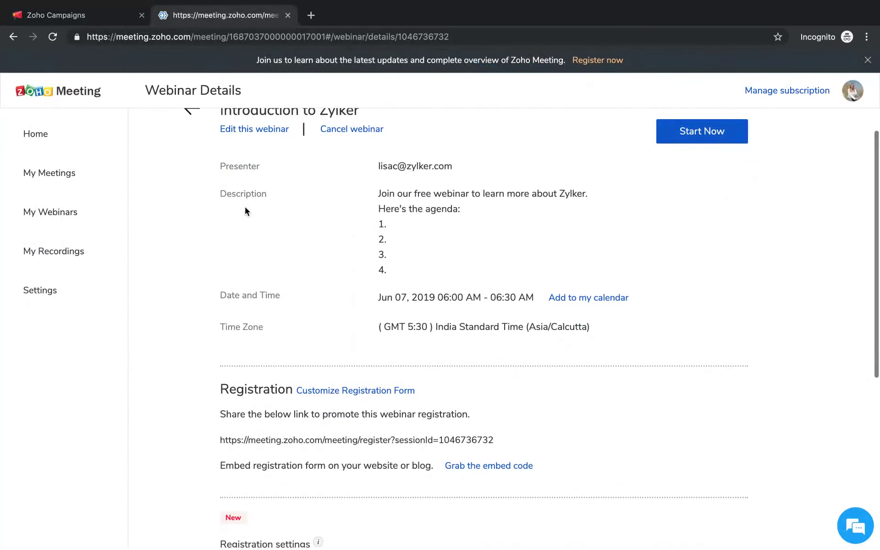
pyautogui.moveTo(378, 223); pyautogui.dragTo(392, 260)
pyautogui.click(395, 273)
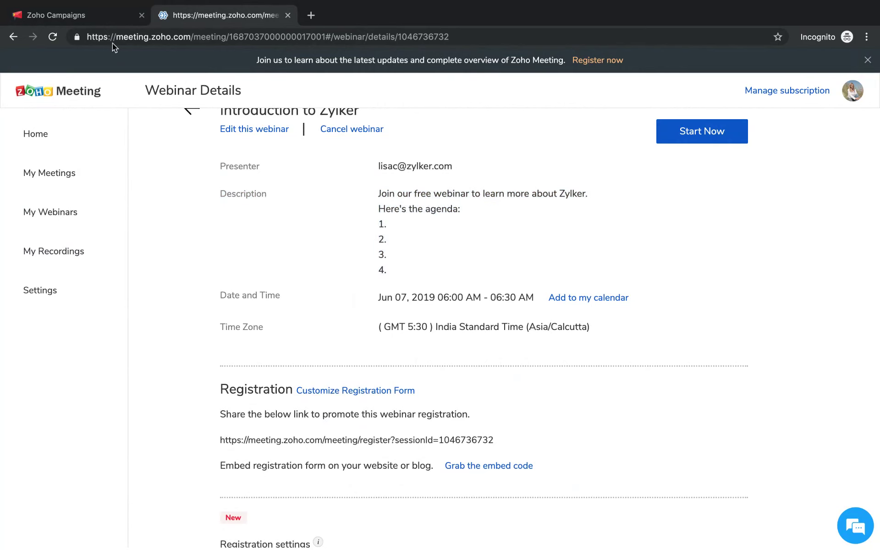
# Return to Zoho Campaigns and delete the "Here's our agenda for the webinar." text block from the email
pyautogui.click(99, 22)
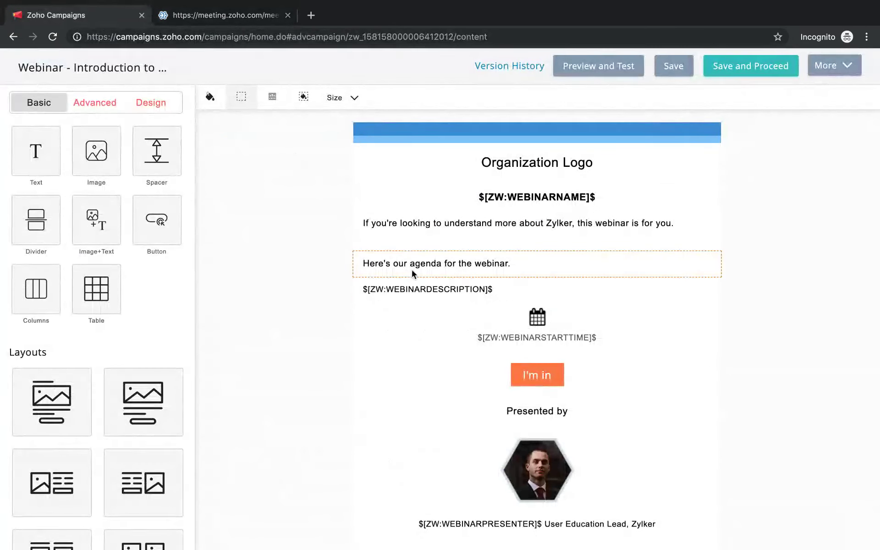
pyautogui.click(660, 327)
pyautogui.click(711, 313)
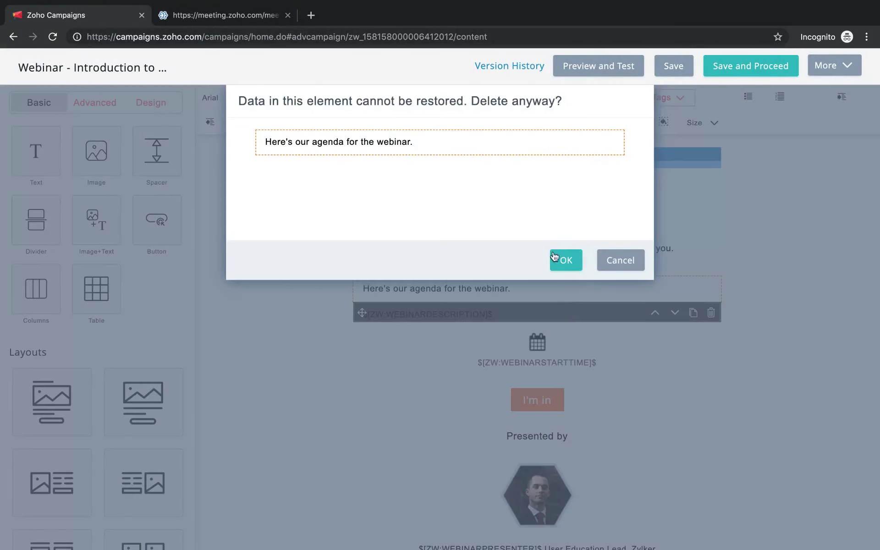
pyautogui.click(565, 259)
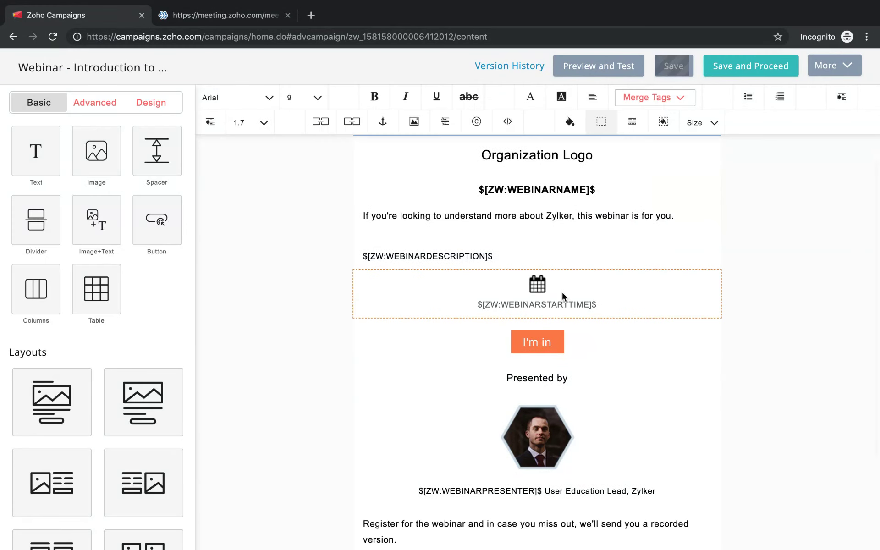
# Rename the email's "I'm in" button to "Register now"
pyautogui.scroll(-1, 584, 316)
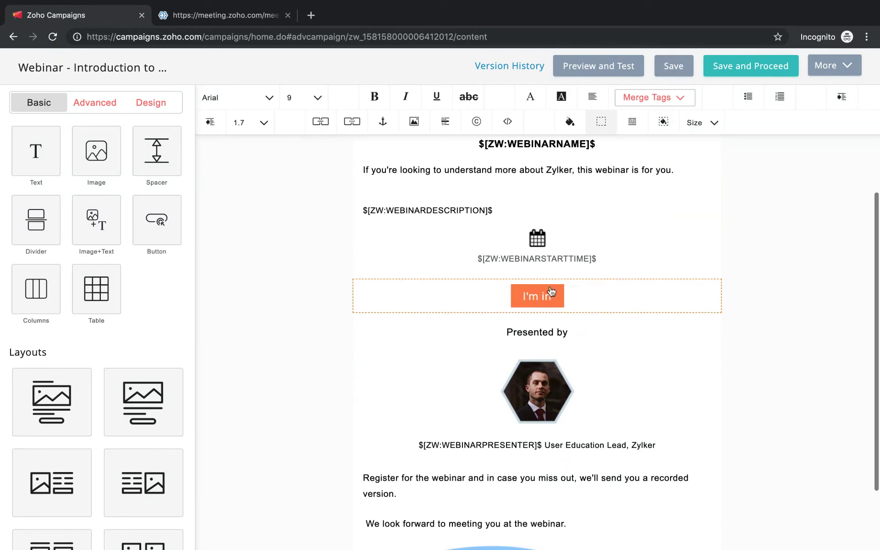
pyautogui.click(616, 298)
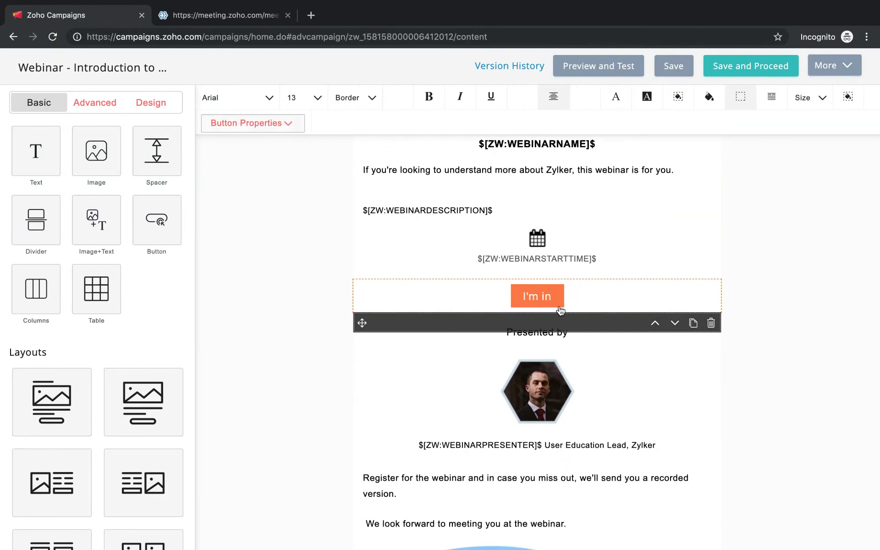
pyautogui.click(296, 134)
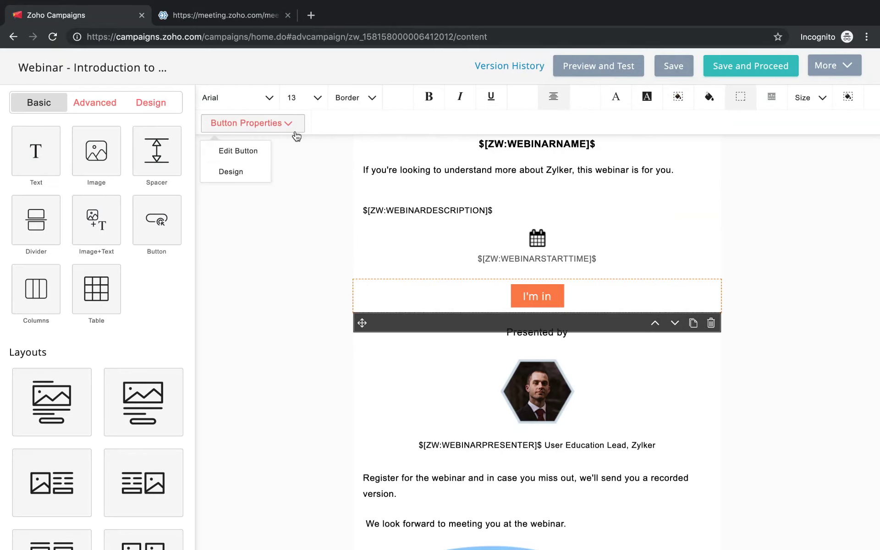
pyautogui.click(238, 156)
pyautogui.doubleClick(280, 181)
pyautogui.tripleClick(310, 180)
pyautogui.write('Regist')
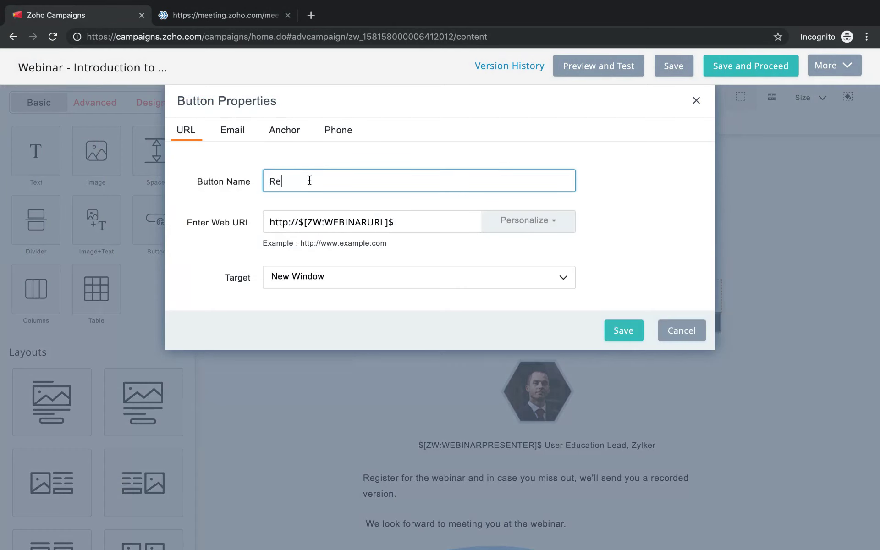
pyautogui.write('er niw')
pyautogui.press('BackSpace')
pyautogui.press('BackSpace')
pyautogui.write('ow')
pyautogui.click(612, 331)
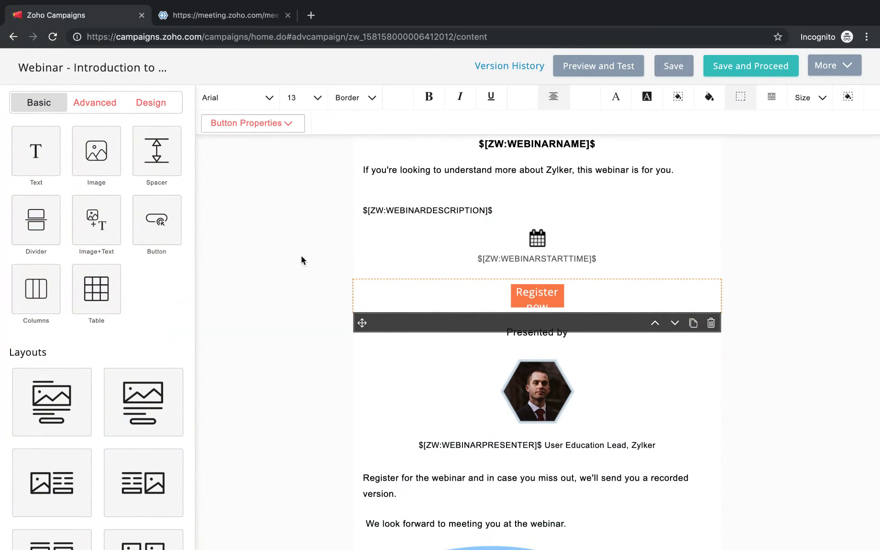
# Set the "Register now" button's width to 250 and its height to 50
pyautogui.click(286, 123)
pyautogui.click(238, 172)
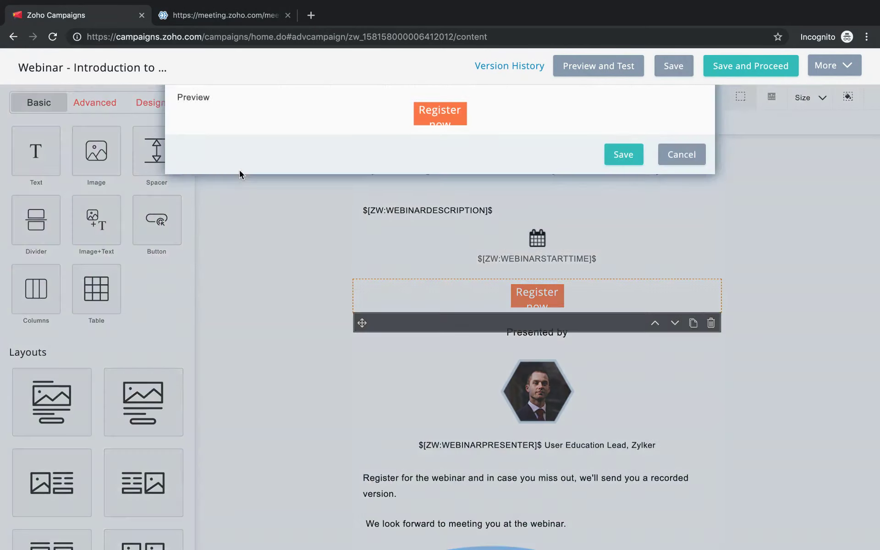
pyautogui.doubleClick(287, 203)
pyautogui.write('250')
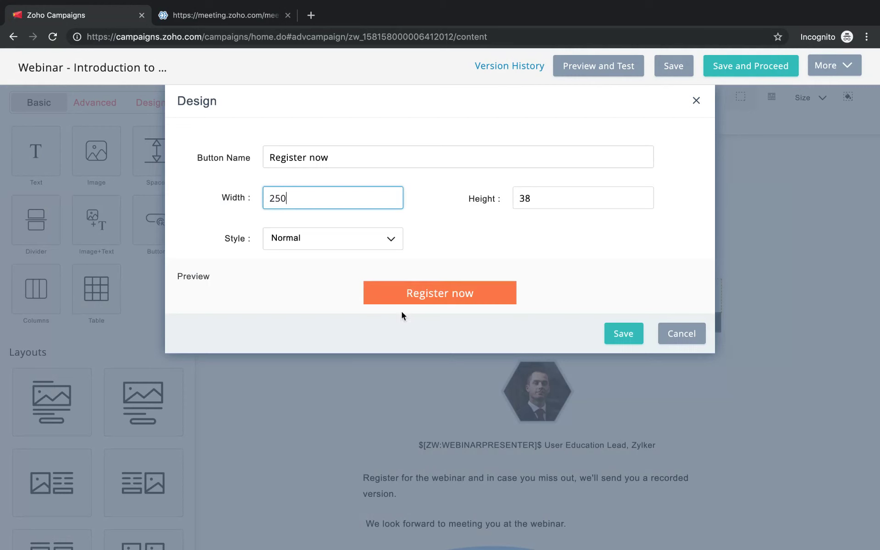
pyautogui.moveTo(544, 195); pyautogui.dragTo(498, 197)
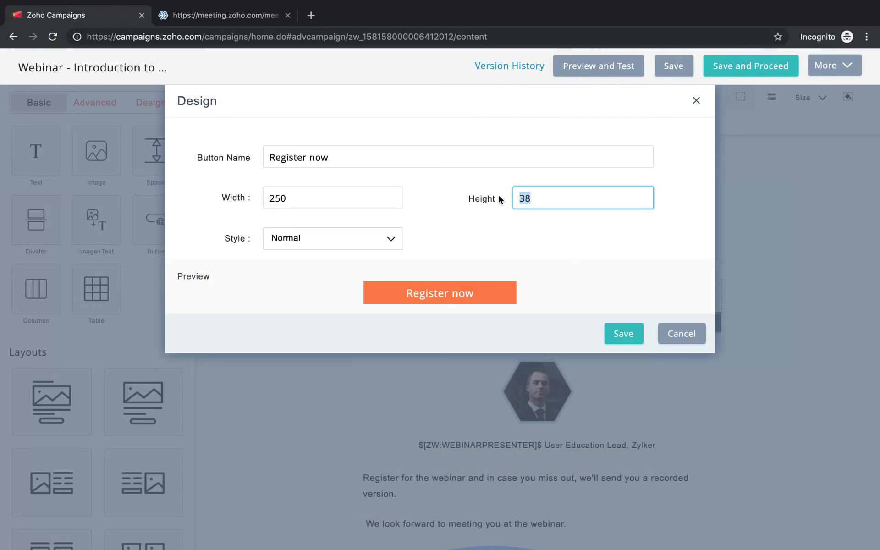
pyautogui.write('50')
pyautogui.click(632, 334)
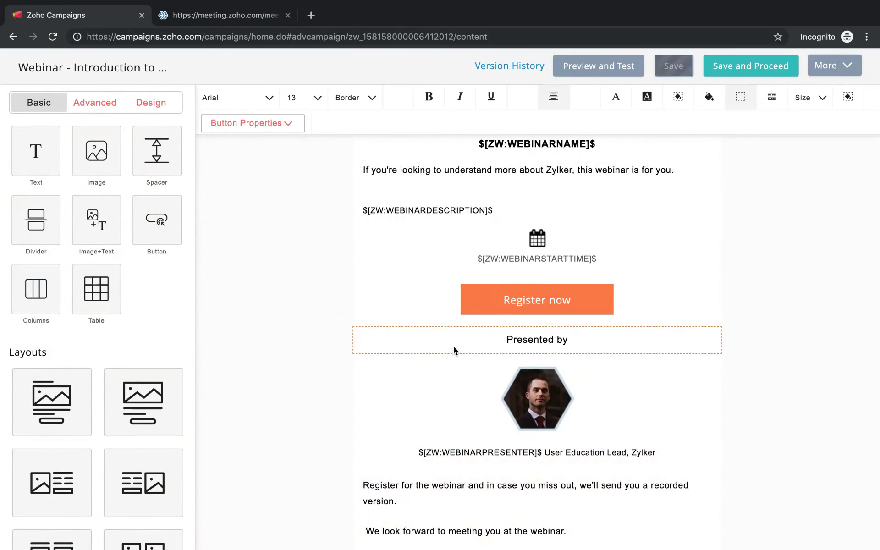
pyautogui.scroll(-3, 453, 346)
pyautogui.click(518, 344)
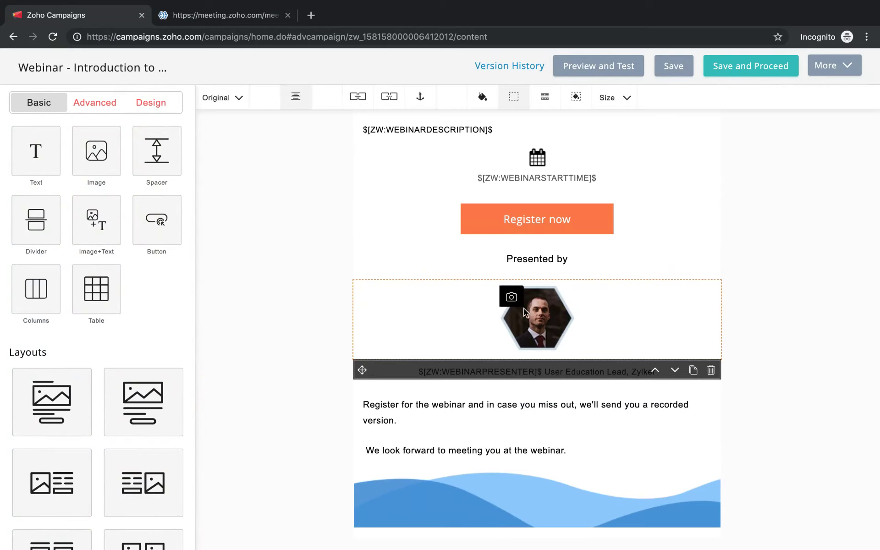
pyautogui.click(510, 298)
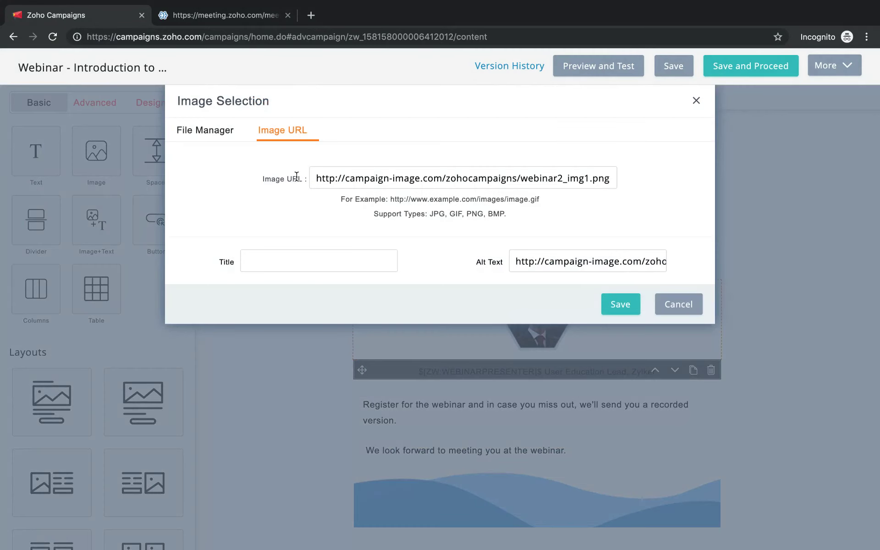
pyautogui.click(207, 131)
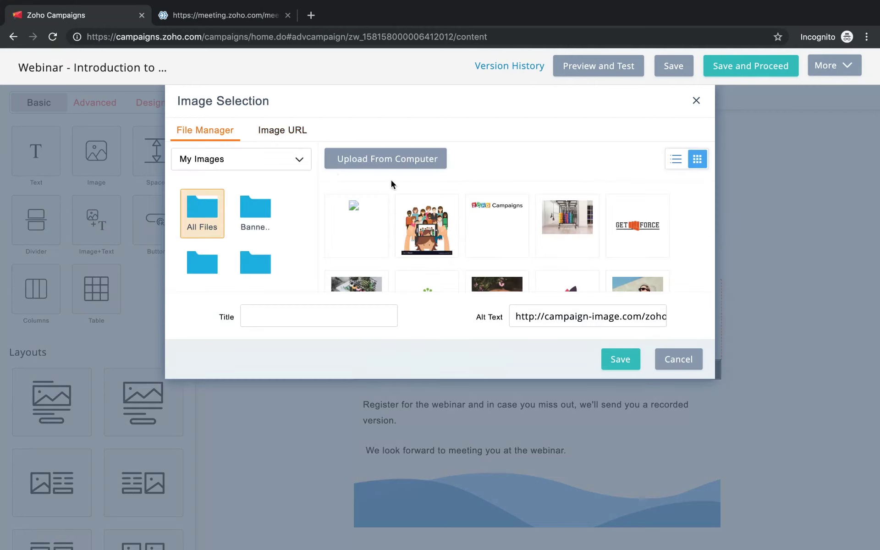
pyautogui.click(267, 133)
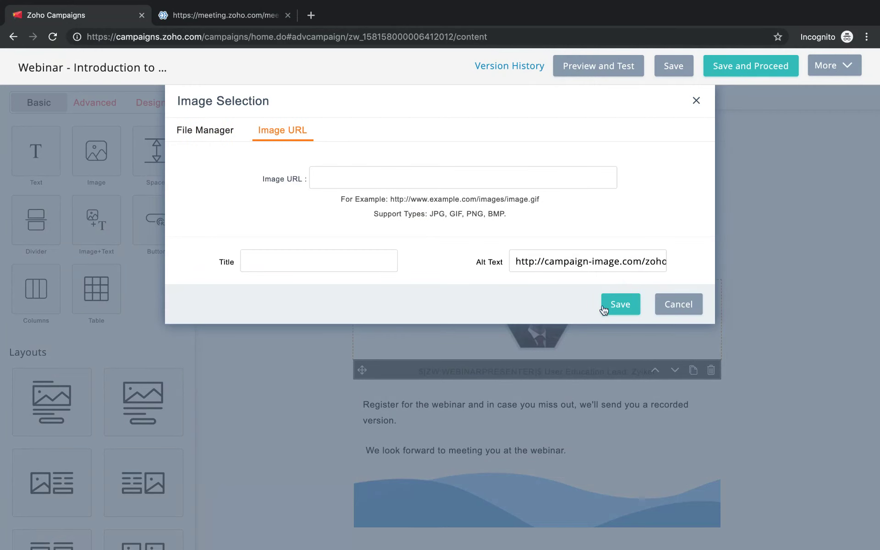
pyautogui.click(626, 313)
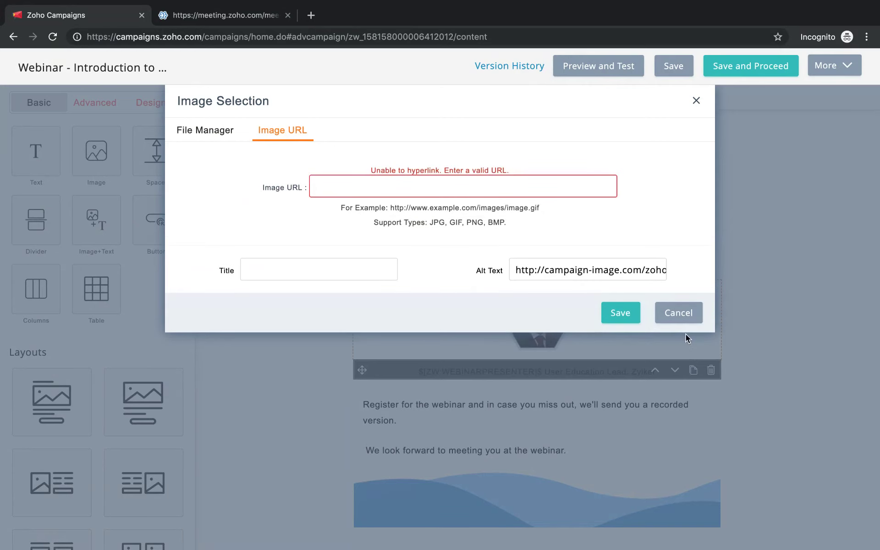
pyautogui.click(678, 313)
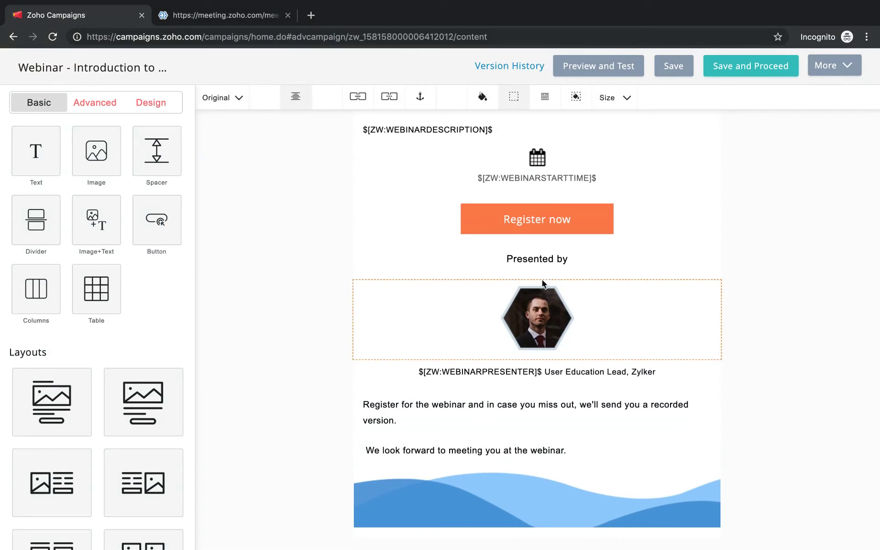
# Save the edited email content and add the preheader "We are conducting a free webinar on Zylker"
pyautogui.scroll(3, 445, 387)
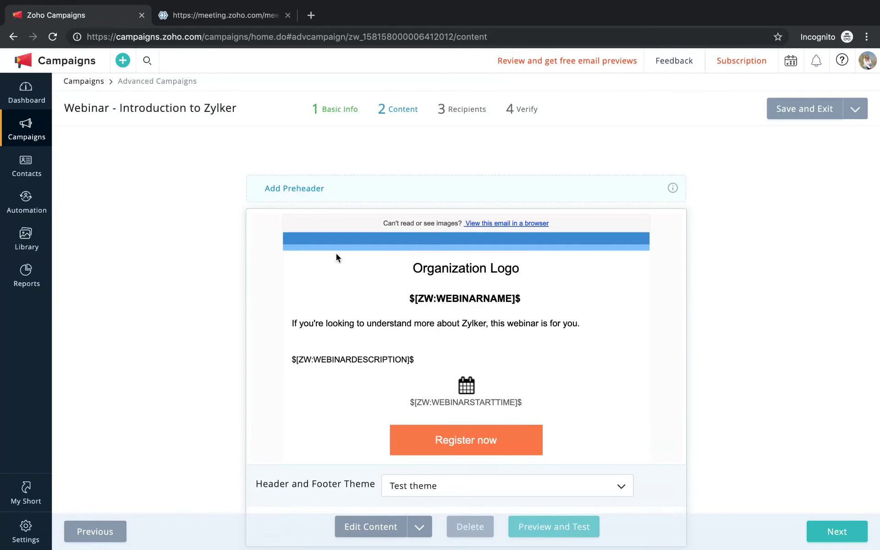
pyautogui.click(309, 189)
pyautogui.click(385, 121)
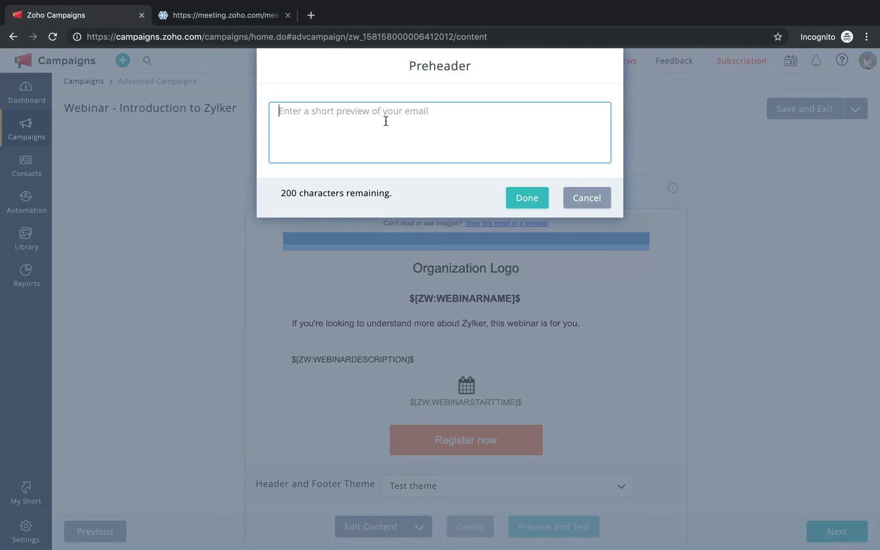
pyautogui.write('We')
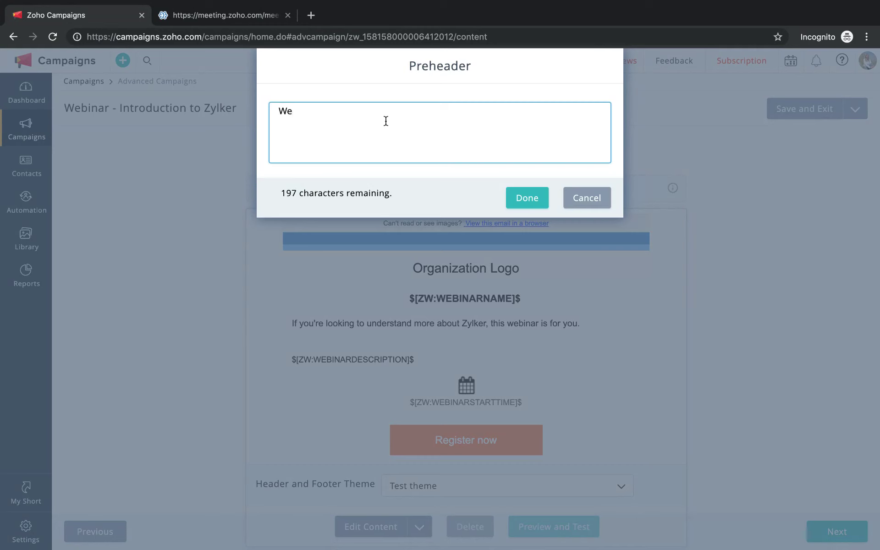
pyautogui.write(' are ')
pyautogui.write('free')
pyautogui.press('BackSpace')
pyautogui.press('BackSpace')
pyautogui.press('BackSpace')
pyautogui.press('BackSpace')
pyautogui.write('conducting a free')
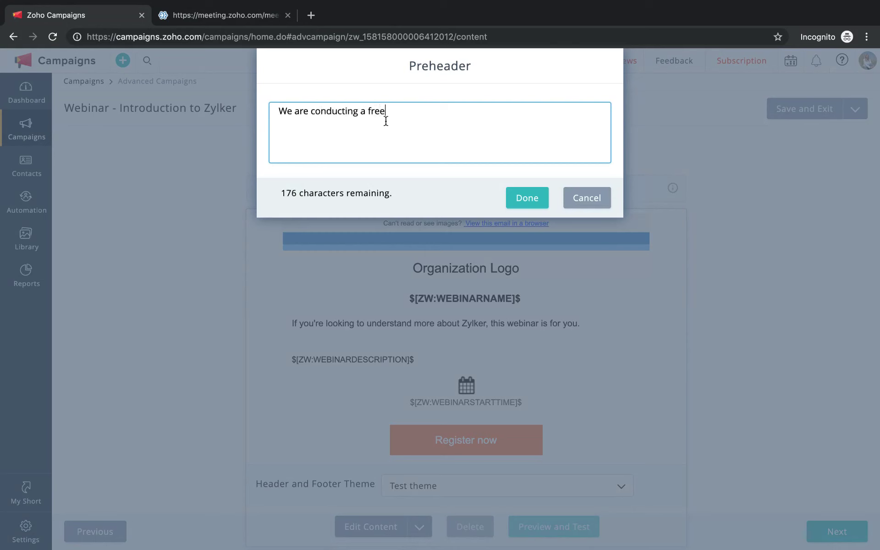
pyautogui.write(' webinar on Zylker')
pyautogui.click(529, 192)
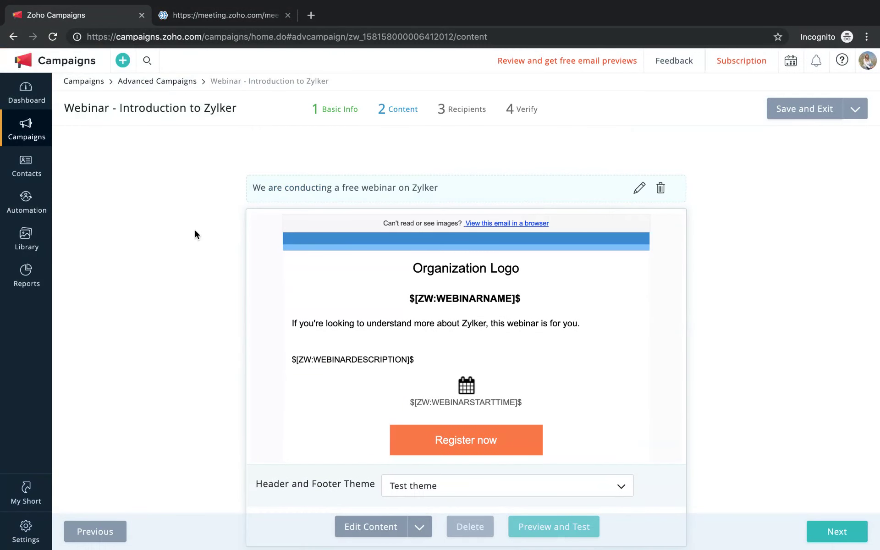
# Set the email's header and footer theme to The Zoho Campaigns Theme and check the footer in the preview
pyautogui.scroll(-2, 194, 230)
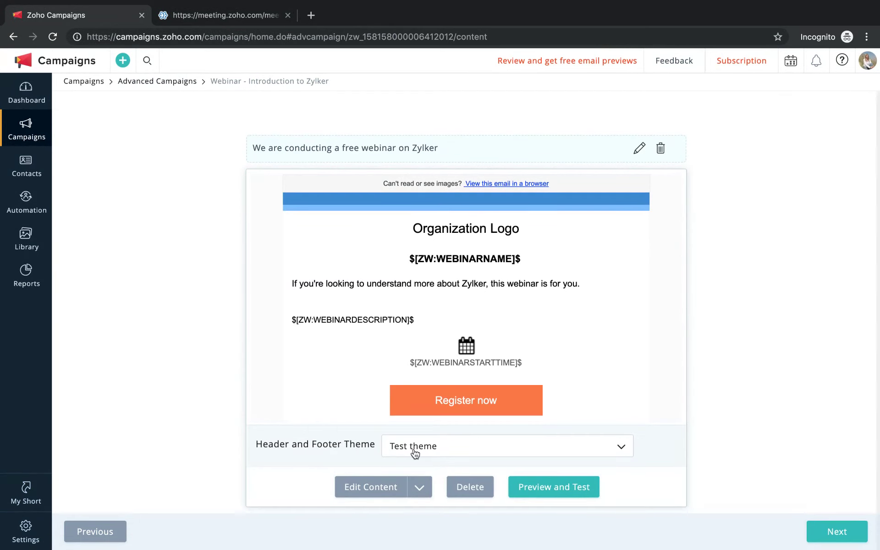
pyautogui.click(415, 447)
pyautogui.click(434, 491)
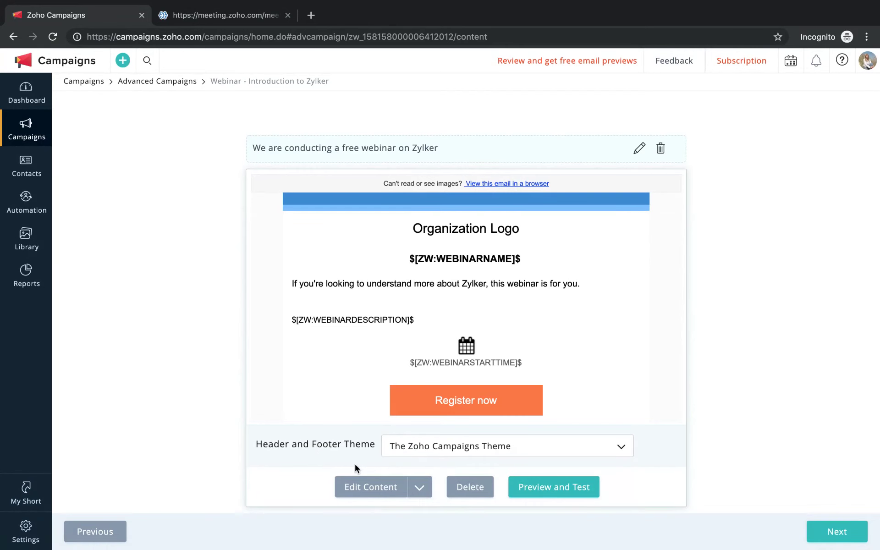
pyautogui.scroll(-10, 553, 411)
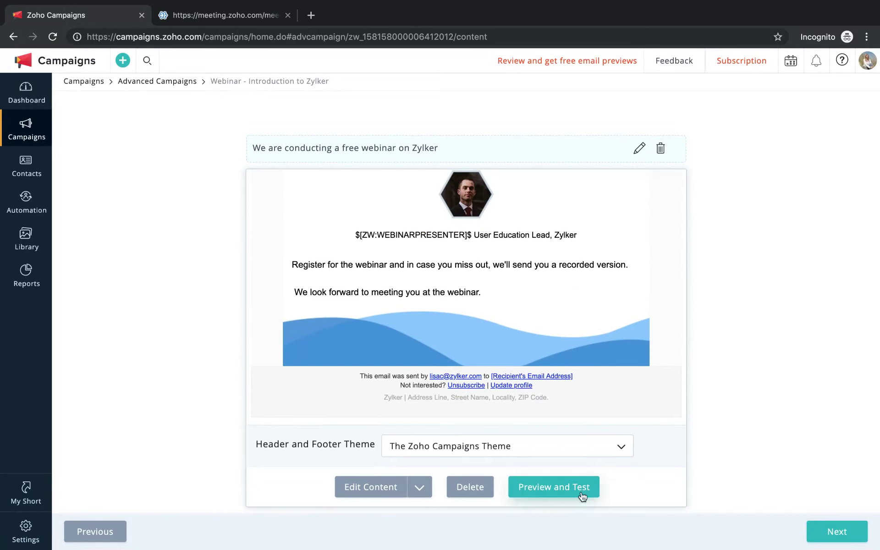
# Select the "Zylker stored contacts" list as the campaign's recipients and continue to the verification stage to review its sending options
pyautogui.click(850, 535)
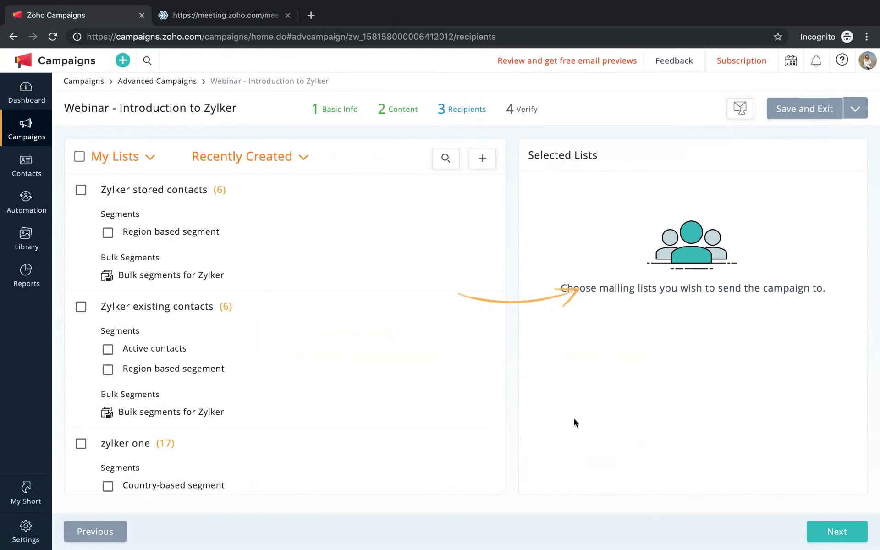
pyautogui.click(81, 191)
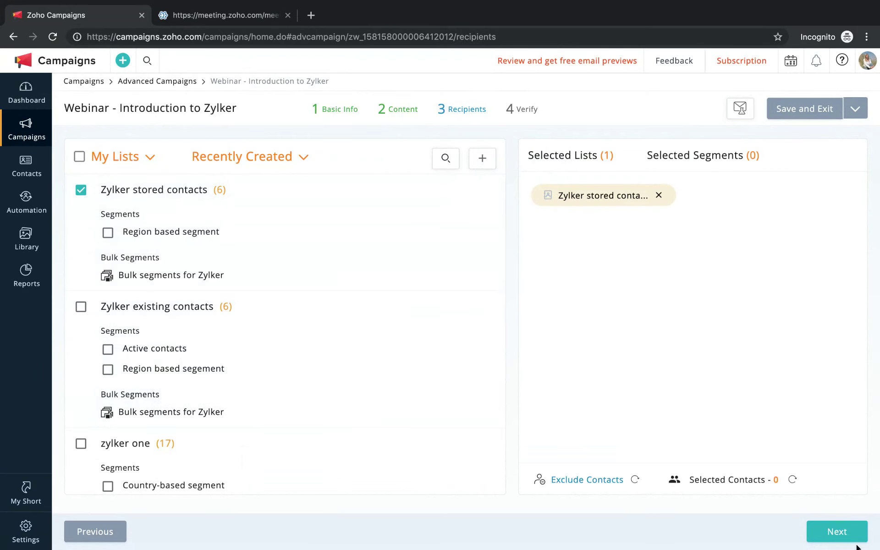
pyautogui.click(844, 537)
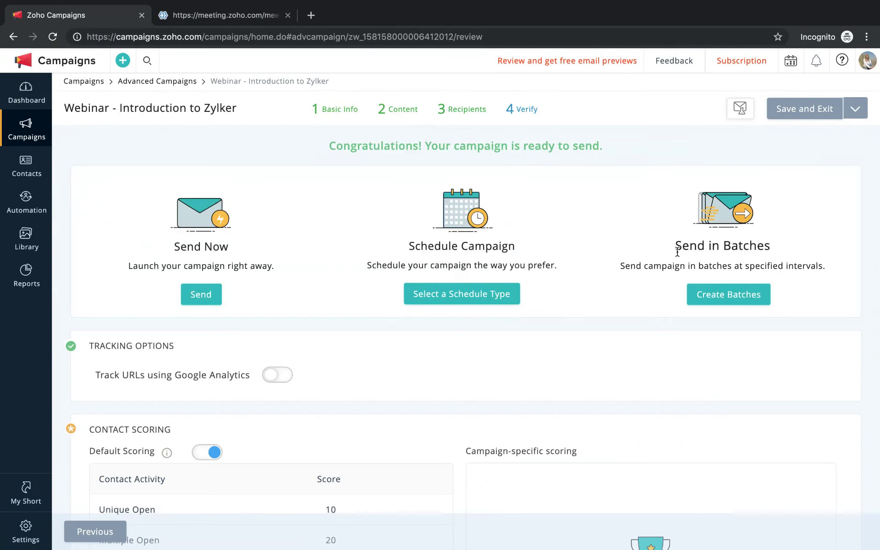
pyautogui.scroll(-3, 541, 297)
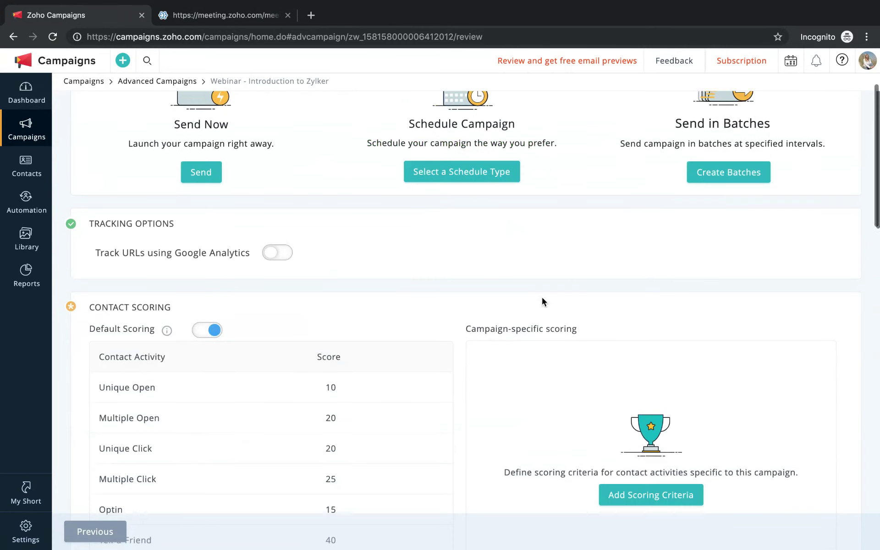
pyautogui.scroll(3, 541, 298)
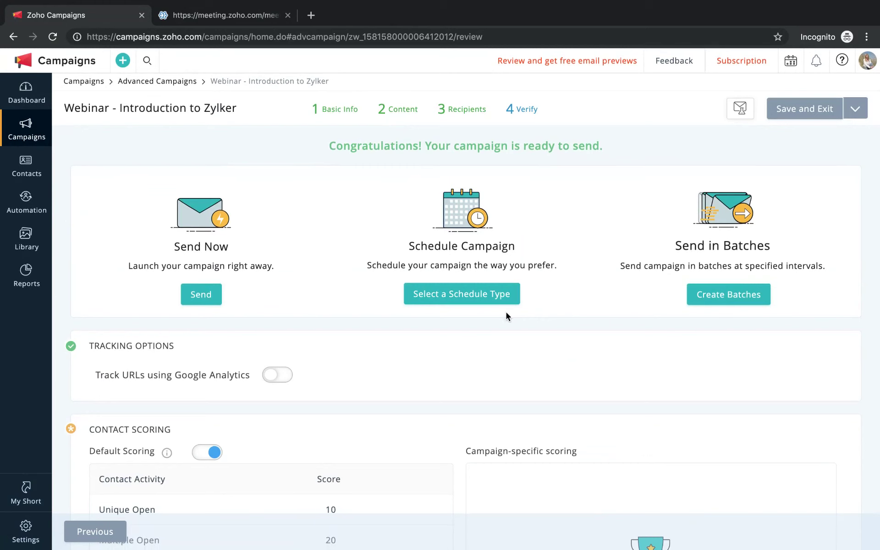
# Open the list of webinars synced from Zoho Meeting and look through their registrant and attendee mailing lists
pyautogui.click(26, 166)
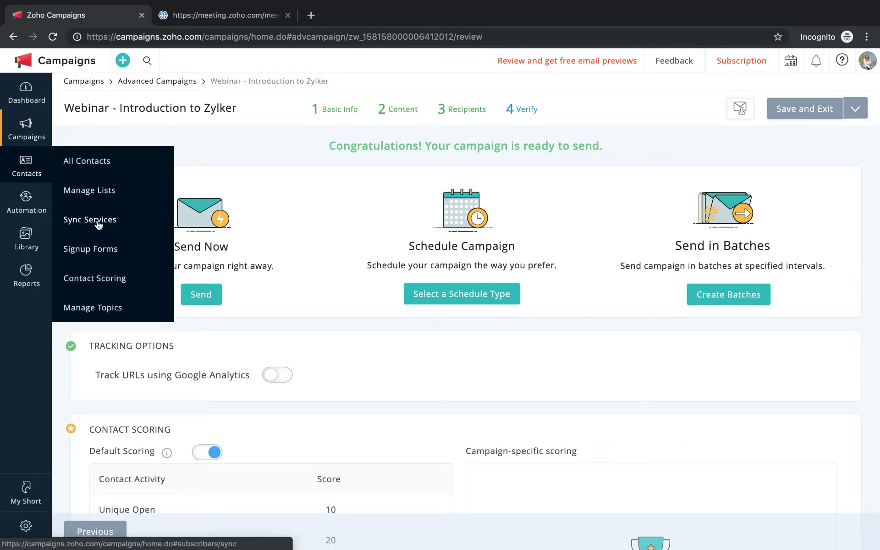
pyautogui.click(97, 222)
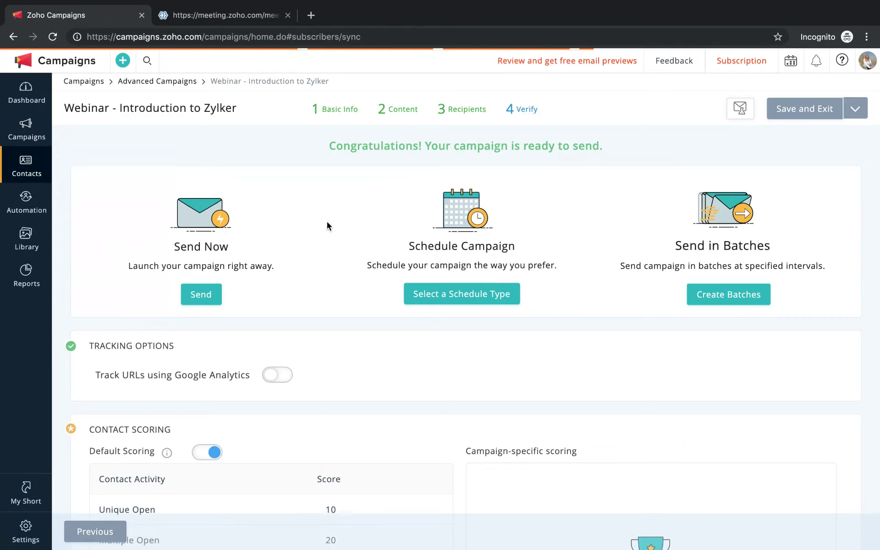
pyautogui.click(412, 326)
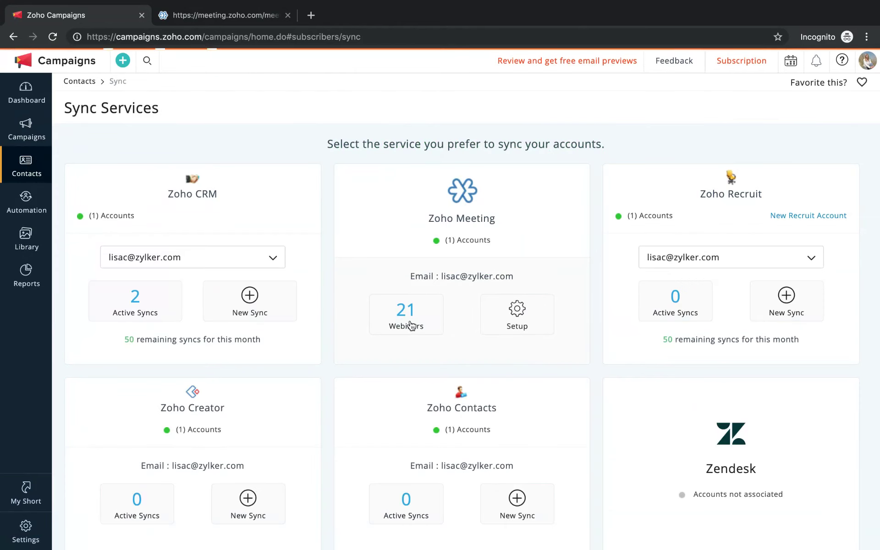
pyautogui.scroll(-5, 205, 325)
pyautogui.scroll(-10, 205, 323)
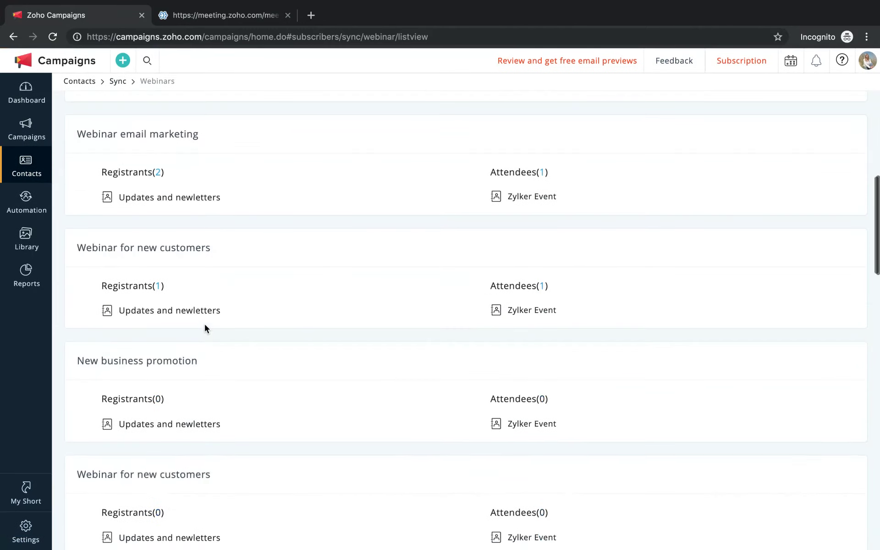
# Compare the registrant and attendee entries across the synced webinars, and open the registrants of the "Learn more about Zylker" webinar listed before "News letter reminder"
pyautogui.scroll(-5, 205, 325)
pyautogui.scroll(-15, 204, 325)
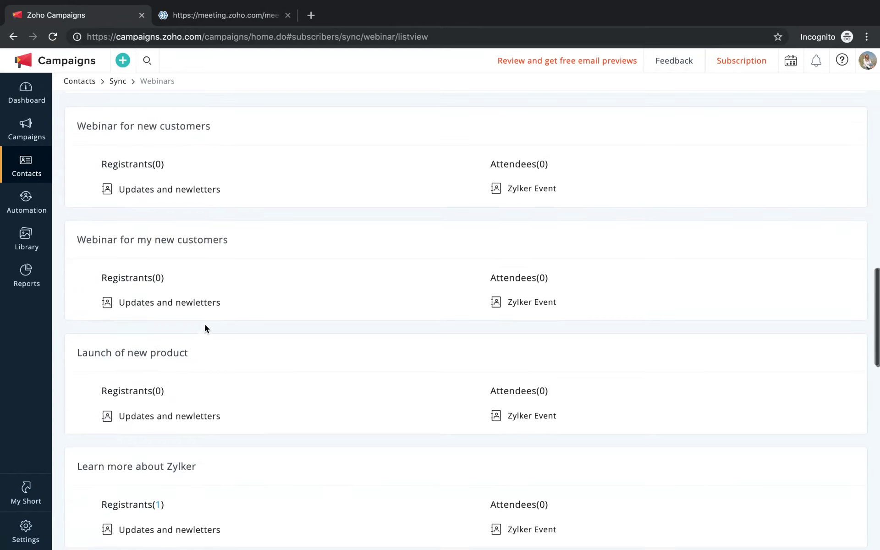
pyautogui.scroll(-6, 204, 325)
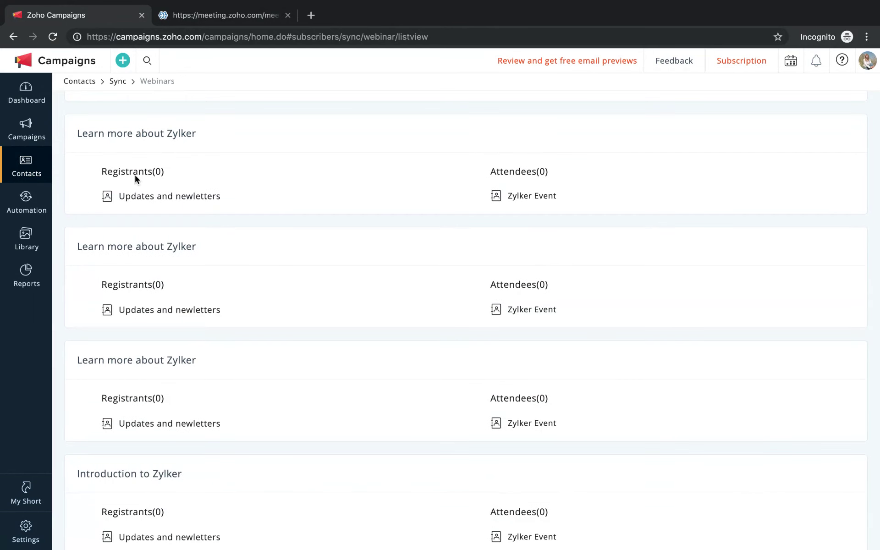
pyautogui.scroll(12, 190, 192)
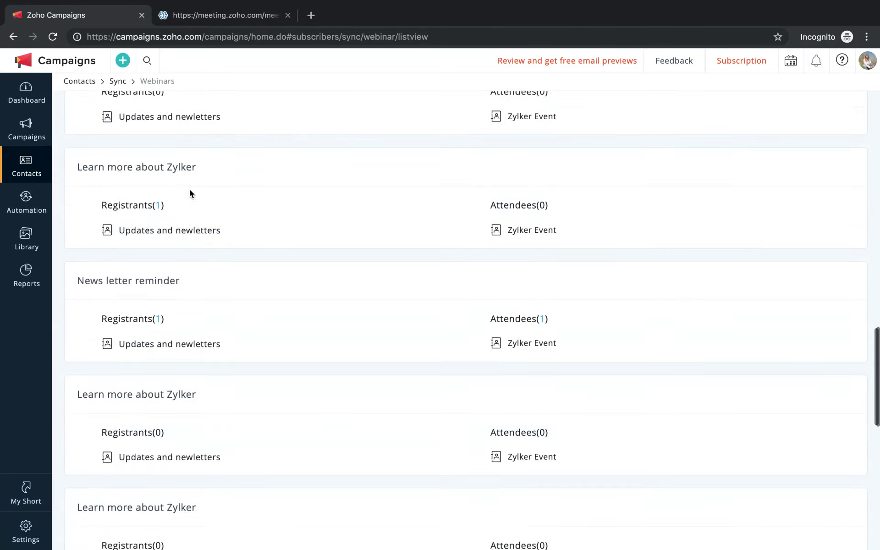
pyautogui.scroll(8, 189, 189)
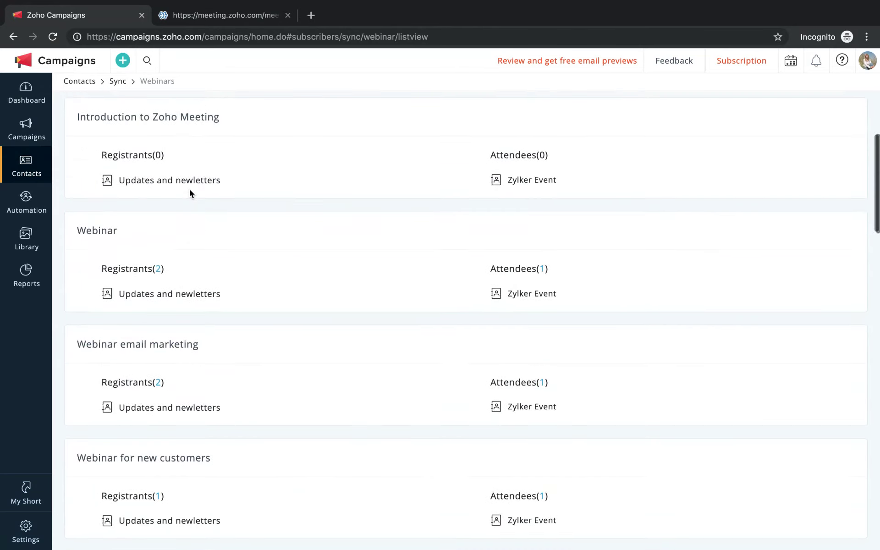
pyautogui.scroll(7, 187, 227)
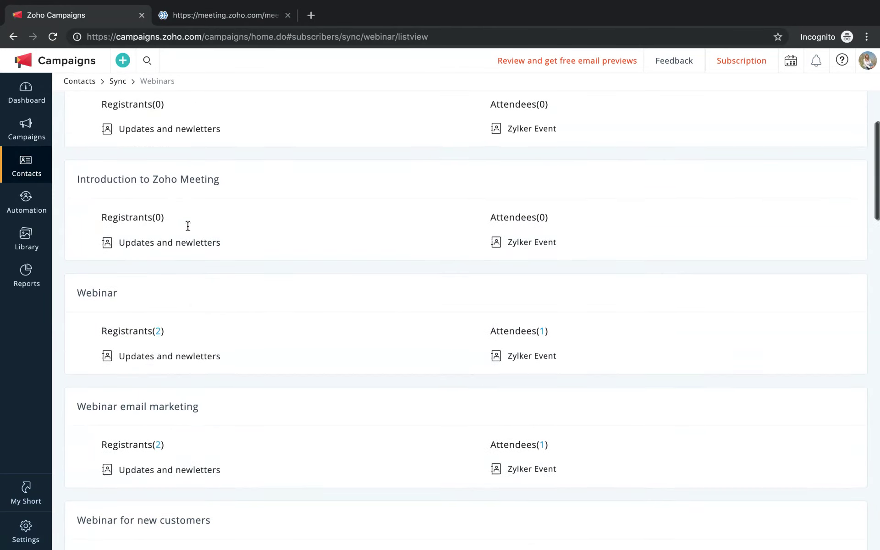
pyautogui.scroll(3, 188, 226)
pyautogui.scroll(-20, 187, 226)
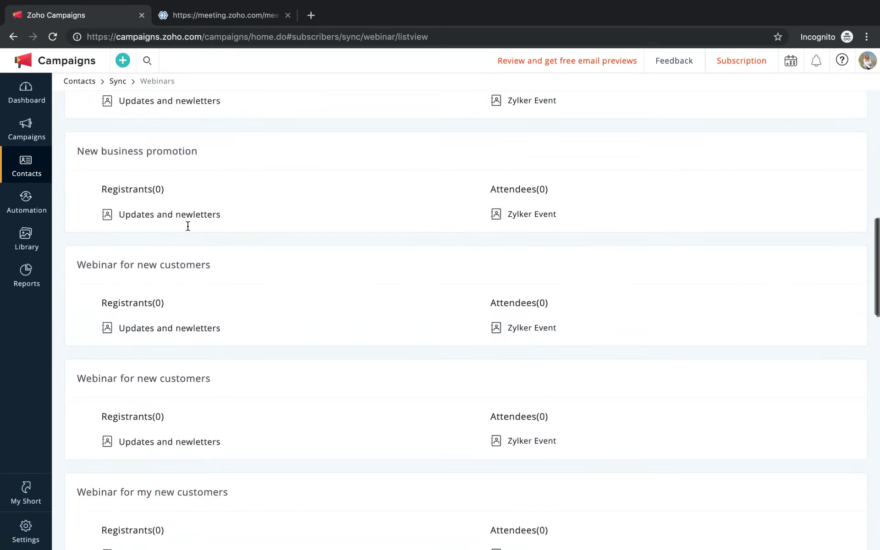
pyautogui.scroll(-15, 187, 229)
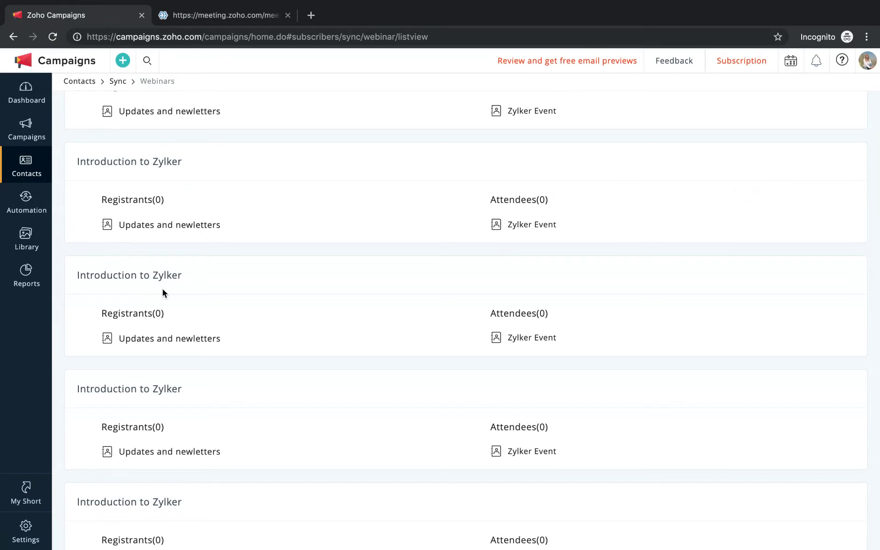
pyautogui.scroll(2, 162, 287)
pyautogui.scroll(2, 133, 265)
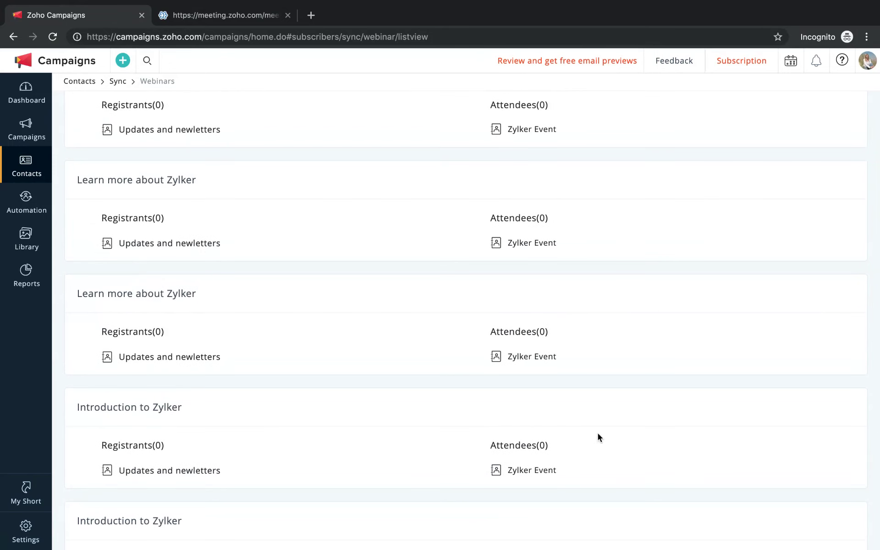
pyautogui.scroll(15, 336, 402)
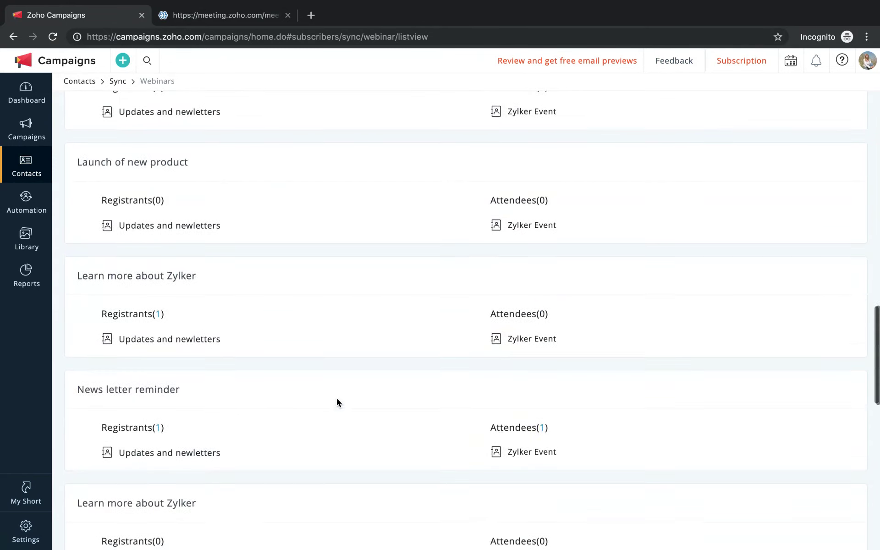
pyautogui.click(159, 450)
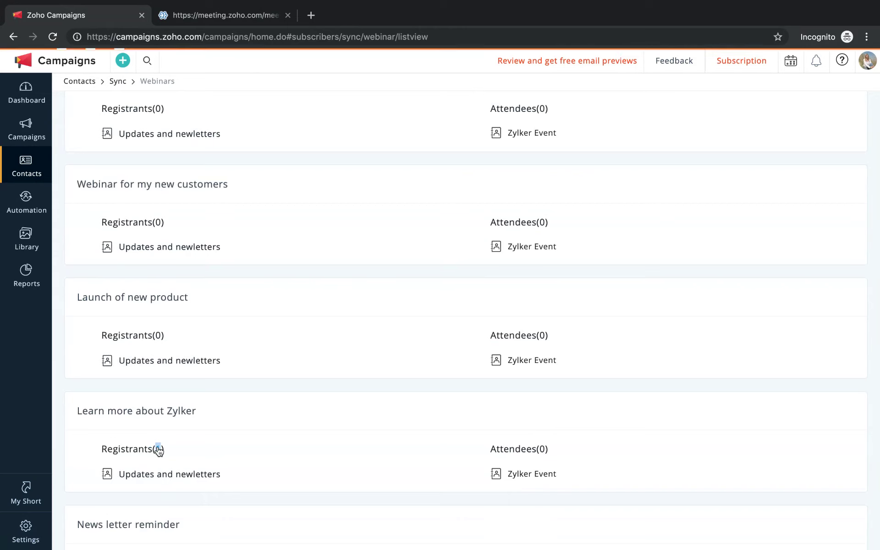